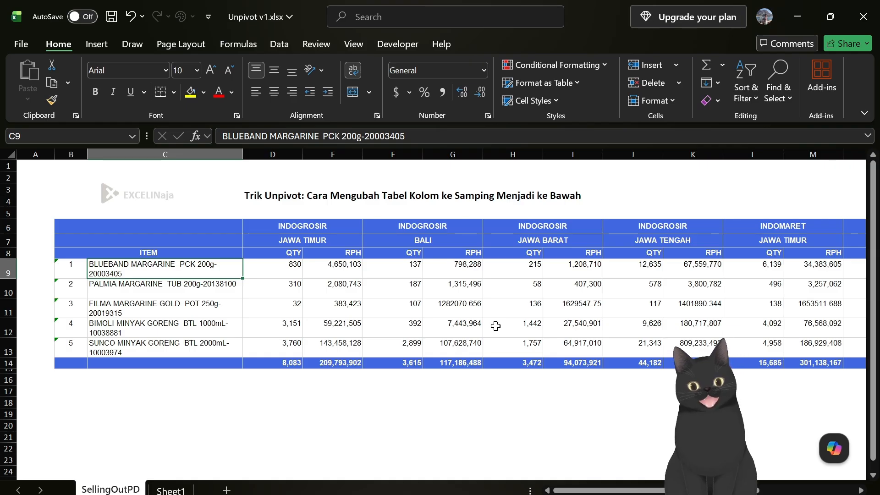
Examine the sales table's item column, merged store and region headings, and QTY and RPH columns.
{"action": "scroll", "coordinate": [496, 326], "scroll_direction": "right", "scroll_amount": 6}
{"action": "scroll", "coordinate": [495, 325], "scroll_direction": "left", "scroll_amount": 5}
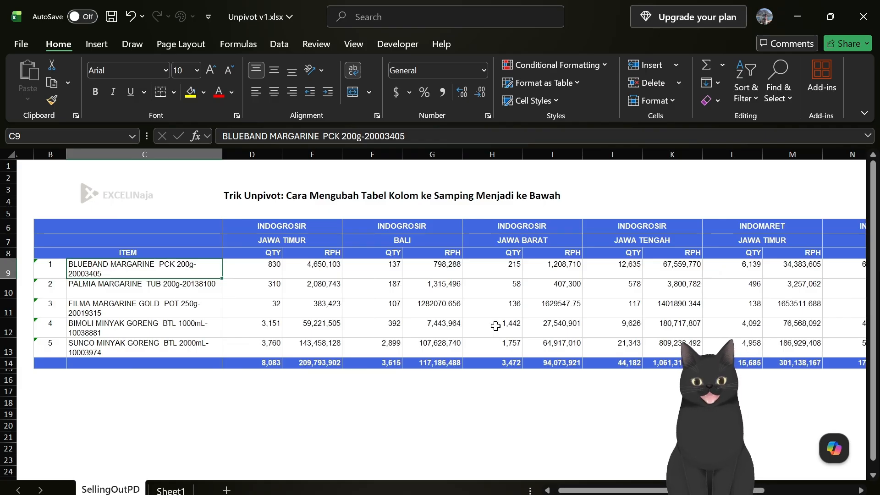
{"action": "left_click", "coordinate": [199, 284]}
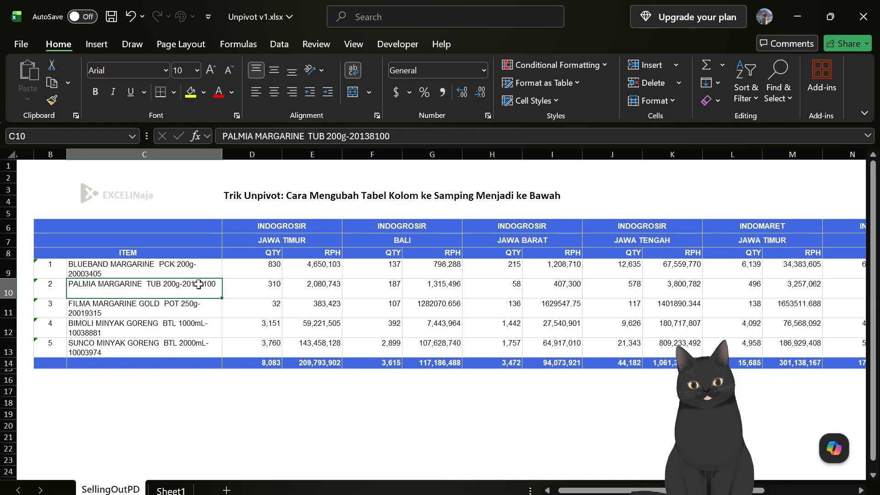
{"action": "key", "text": "Right"}
{"action": "key", "text": "Up"}
{"action": "key", "text": "Up"}
{"action": "key", "text": "Up"}
{"action": "key", "text": "Up"}
{"action": "key", "text": "Down"}
{"action": "key", "text": "Right"}
{"action": "key", "text": "Right"}
{"action": "key", "text": "Right"}
{"action": "key", "text": "Right"}
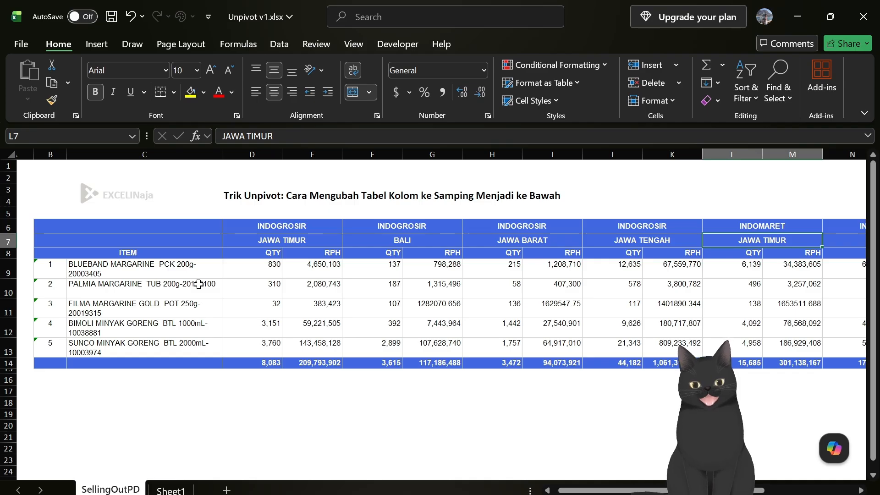
{"action": "scroll", "coordinate": [198, 284], "scroll_direction": "right", "scroll_amount": 1}
{"action": "scroll", "coordinate": [199, 284], "scroll_direction": "right", "scroll_amount": 6}
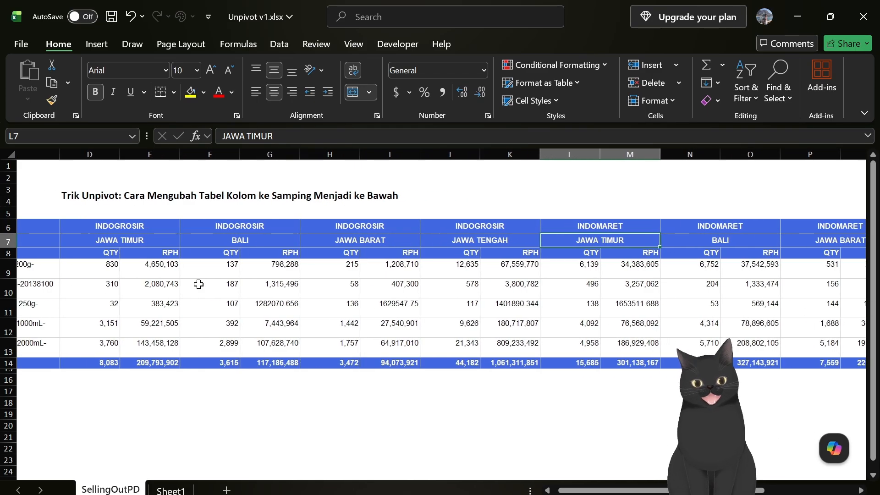
{"action": "scroll", "coordinate": [198, 284], "scroll_direction": "left", "scroll_amount": 6}
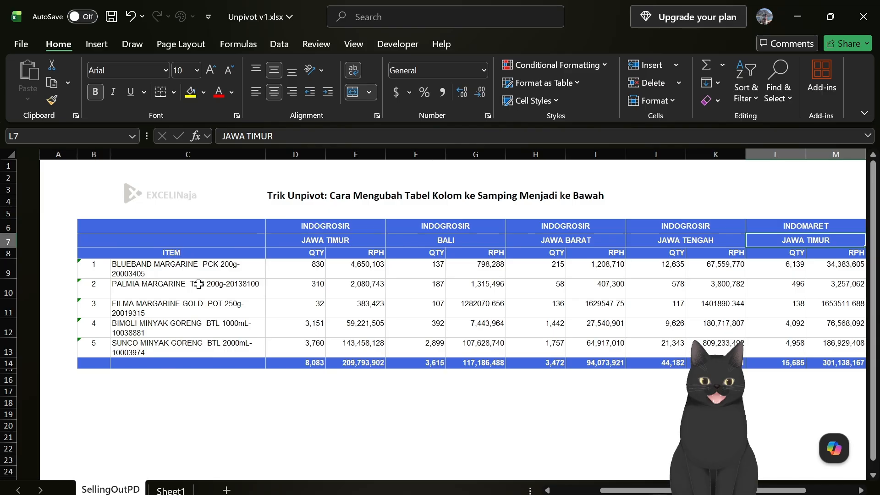
{"action": "left_click", "coordinate": [116, 251]}
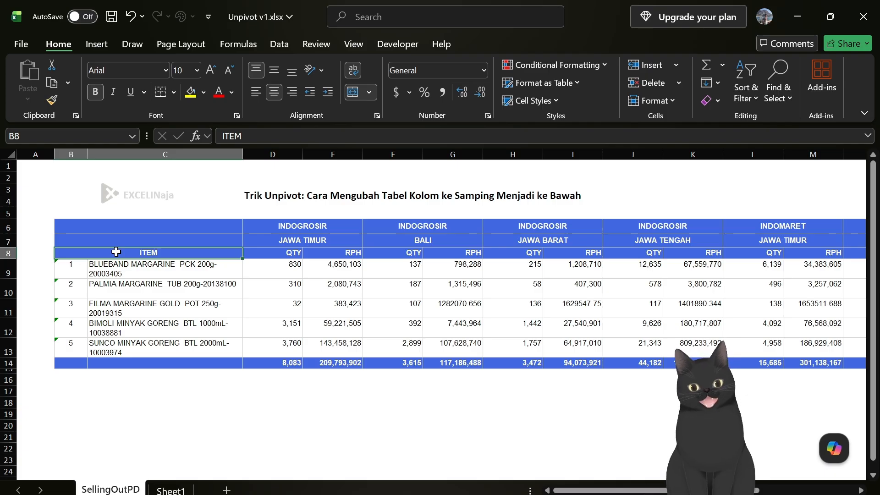
{"action": "left_click", "coordinate": [130, 282]}
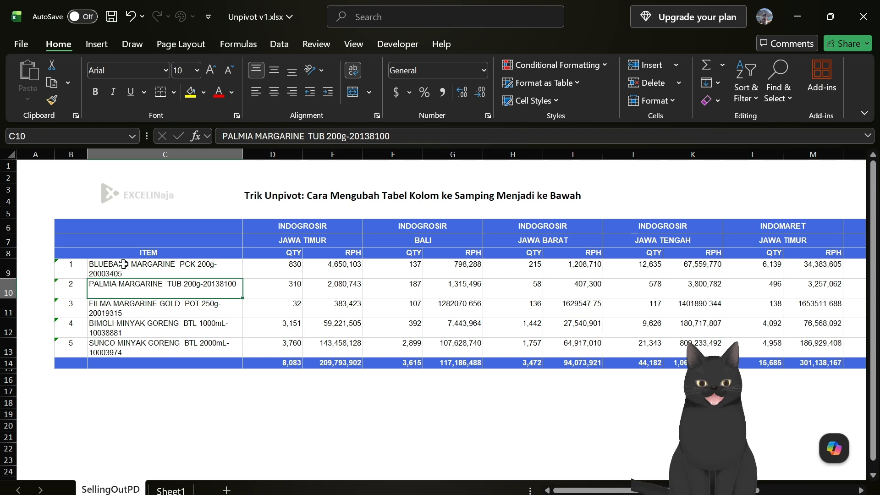
Unmerge all merged cells in the table, from header cell B6 through the table's last cell.
{"action": "left_click", "coordinate": [123, 232]}
{"action": "scroll", "coordinate": [123, 231], "scroll_direction": "right", "scroll_amount": 3}
{"action": "scroll", "coordinate": [123, 231], "scroll_direction": "right", "scroll_amount": 3}
{"action": "scroll", "coordinate": [124, 232], "scroll_direction": "left", "scroll_amount": 5}
{"action": "scroll", "coordinate": [123, 231], "scroll_direction": "right", "scroll_amount": 2}
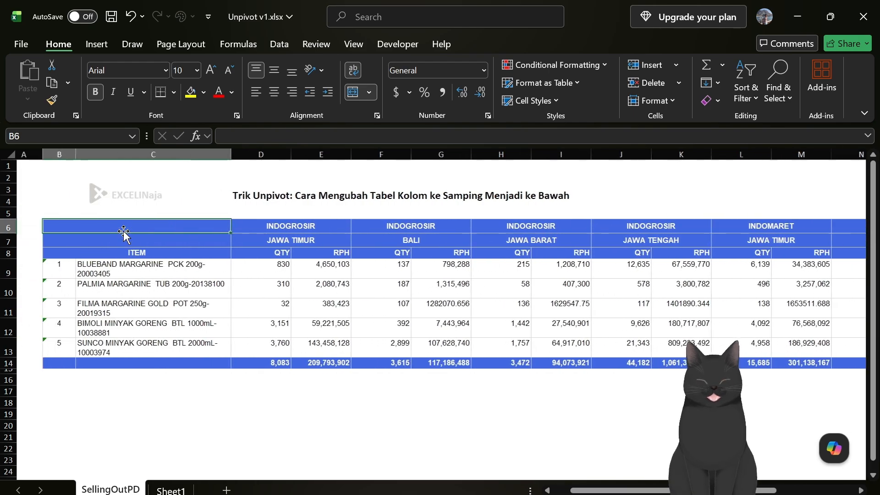
{"action": "scroll", "coordinate": [199, 257], "scroll_direction": "left", "scroll_amount": 3}
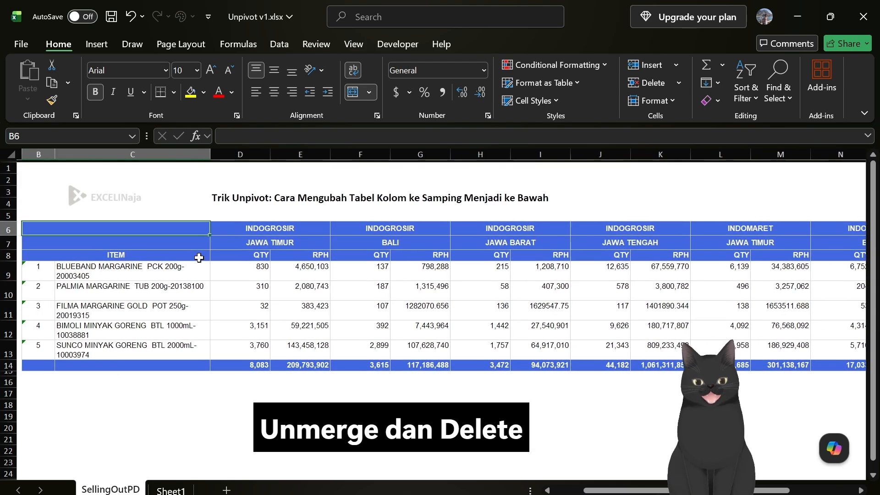
{"action": "key", "text": "ctrl+shift+End"}
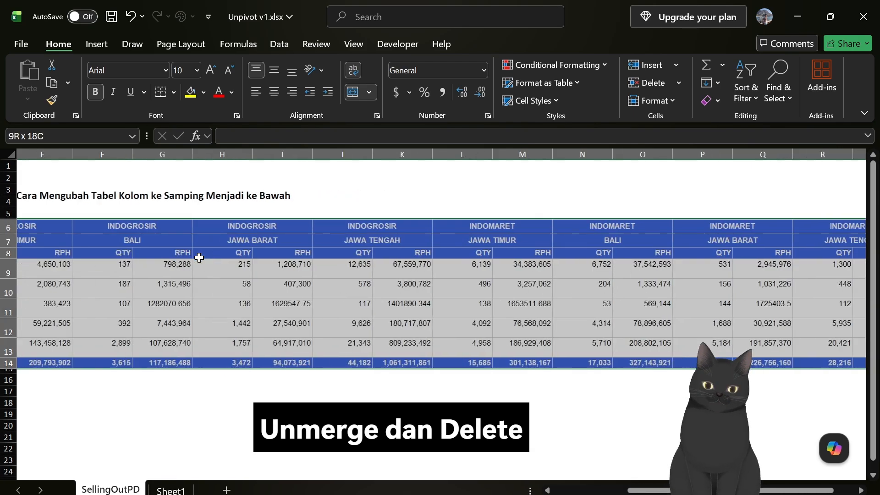
{"action": "scroll", "coordinate": [199, 258], "scroll_direction": "left", "scroll_amount": 3}
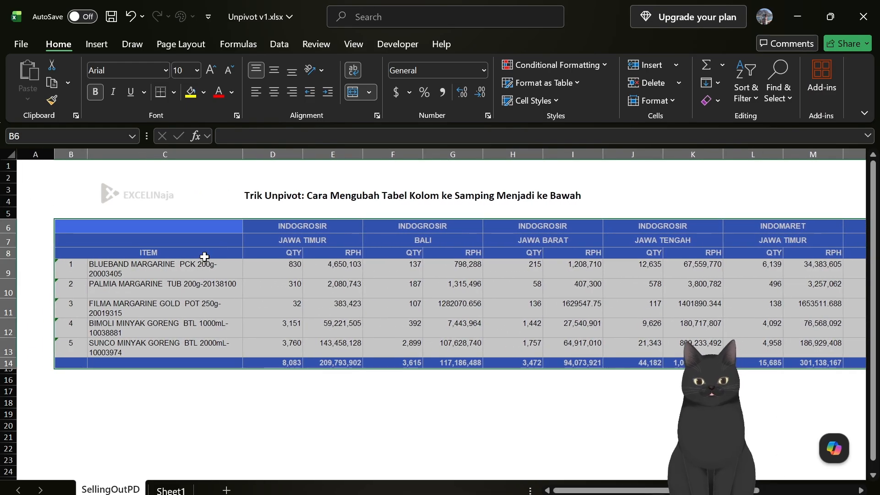
{"action": "left_click", "coordinate": [352, 95]}
{"action": "left_click", "coordinate": [305, 310]}
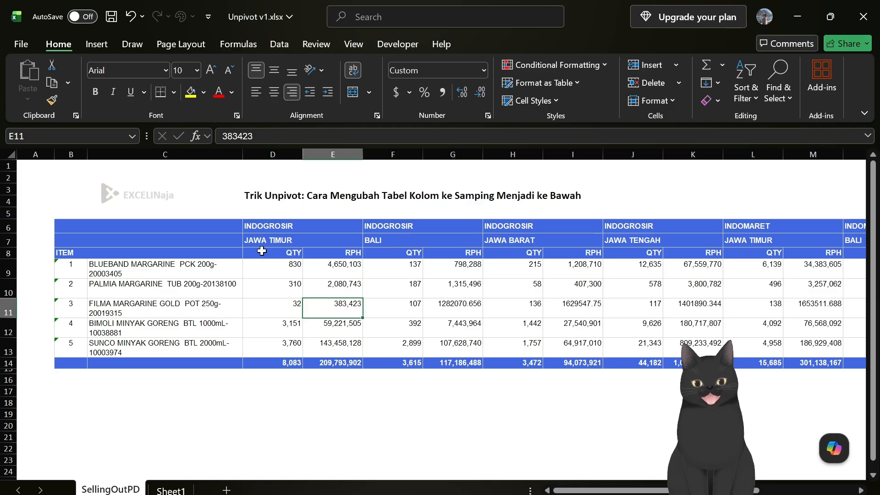
{"action": "scroll", "coordinate": [361, 268], "scroll_direction": "right", "scroll_amount": 5}
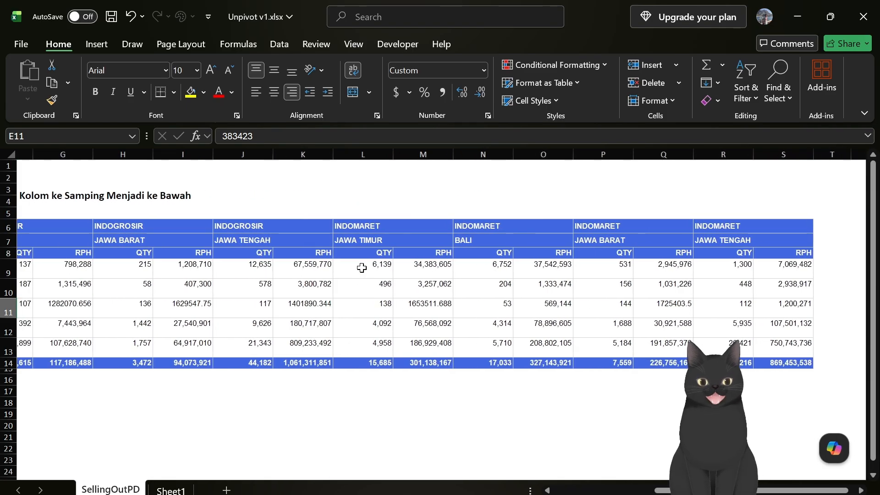
{"action": "scroll", "coordinate": [361, 267], "scroll_direction": "left", "scroll_amount": 5}
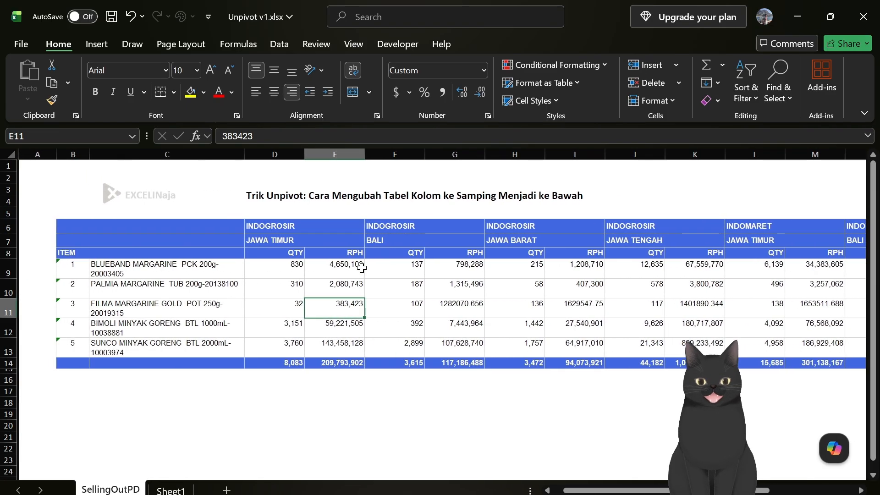
Copy the ITEM heading from B8 into C8, above the product names.
{"action": "left_click", "coordinate": [139, 251]}
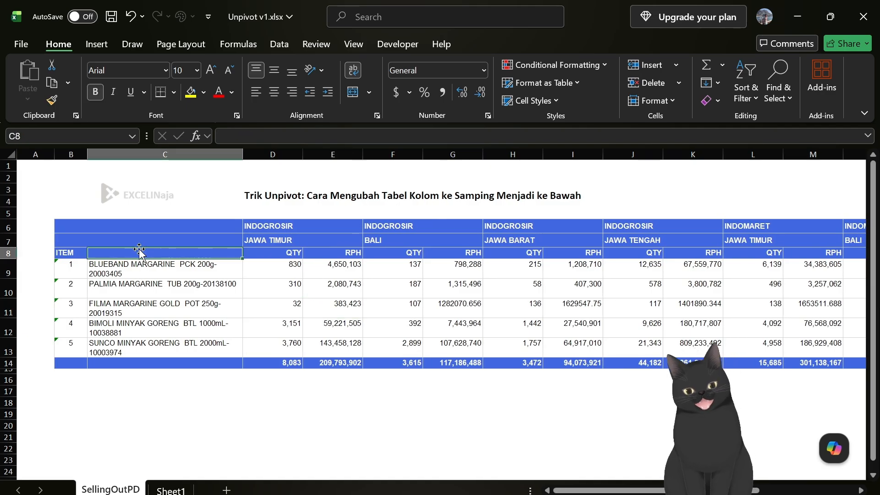
{"action": "key", "text": "Left"}
{"action": "key", "text": "ctrl+c"}
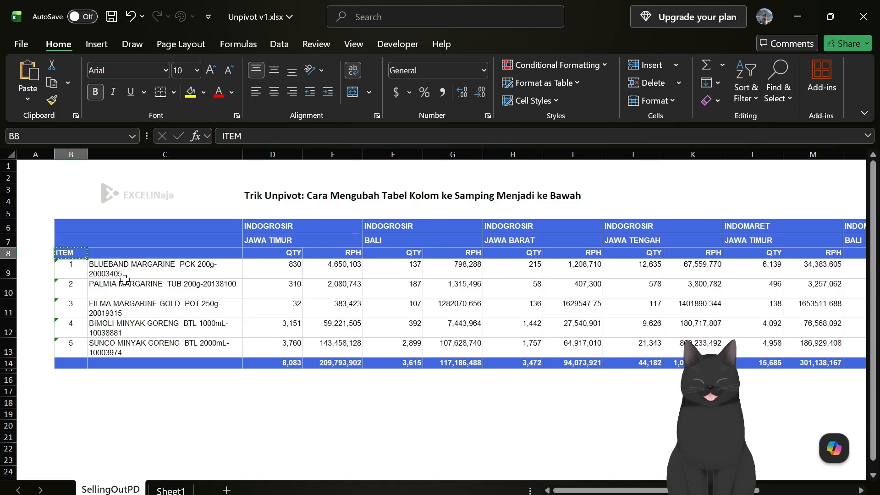
{"action": "key", "text": "Right"}
{"action": "key", "text": "ctrl+v"}
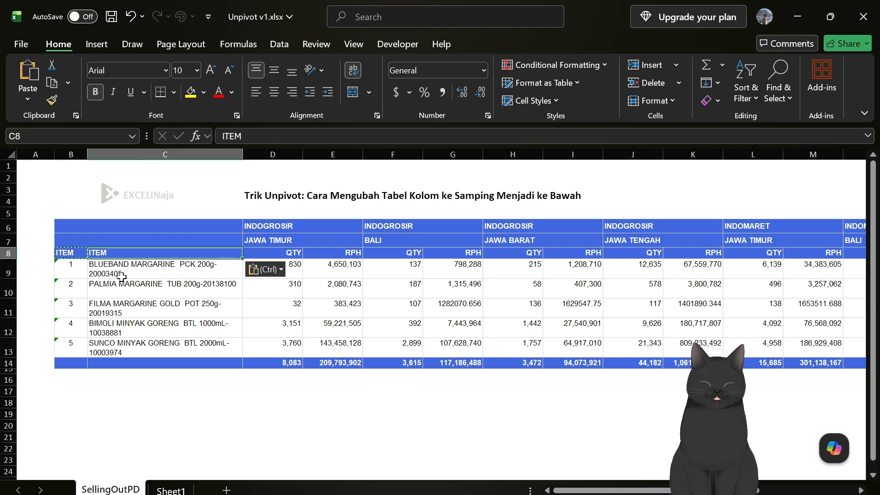
Delete column B, which holds the item numbering.
{"action": "left_click", "coordinate": [71, 153]}
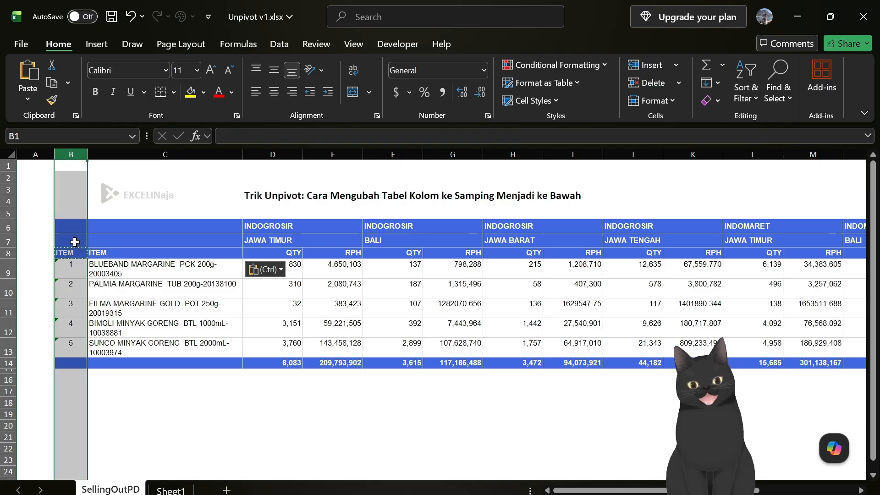
{"action": "right_click", "coordinate": [63, 274]}
{"action": "key", "text": "d"}
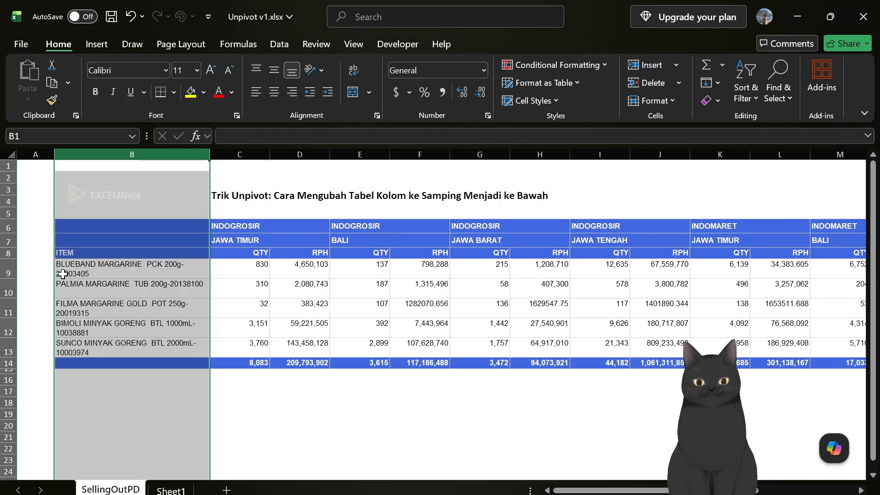
Delete the totals row and the row beneath it, rows 14 and 15.
{"action": "left_click_drag", "start_coordinate": [8, 362], "coordinate": [8, 371]}
{"action": "right_click", "coordinate": [9, 372]}
{"action": "key", "text": "d"}
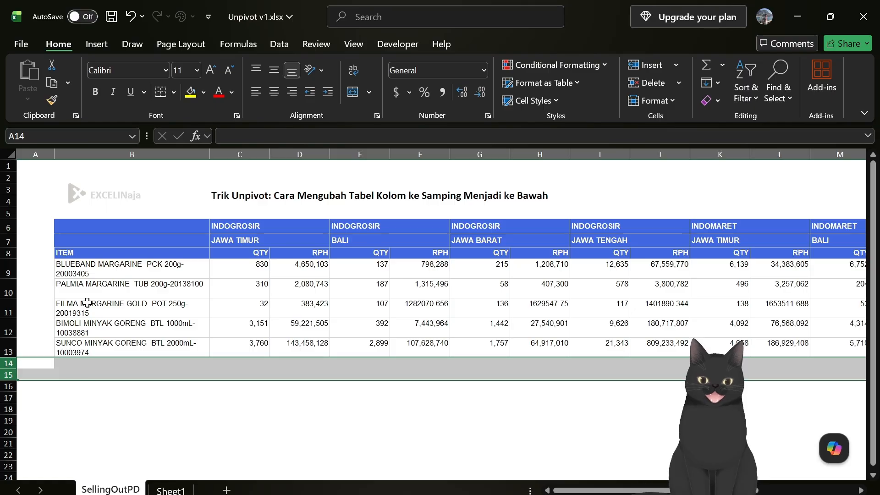
{"action": "left_click", "coordinate": [87, 303]}
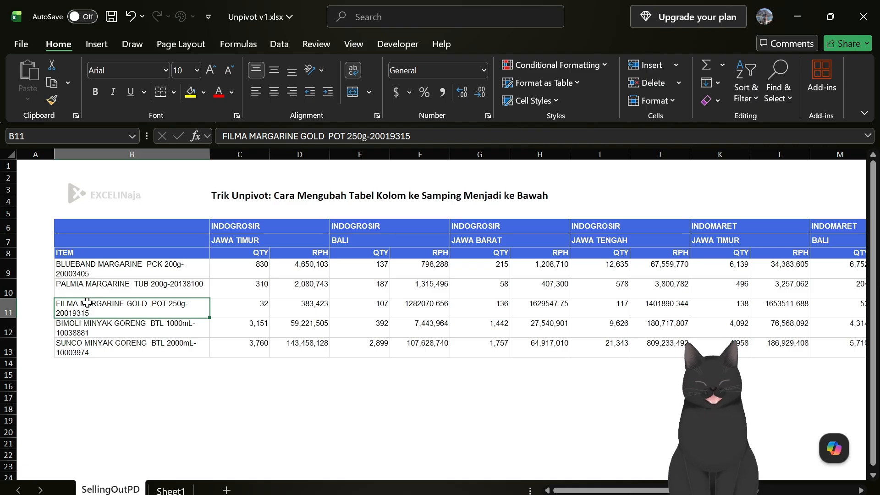
Insert three blank rows above the table's header at row 6.
{"action": "left_click", "coordinate": [85, 221]}
{"action": "key", "text": "shift+space"}
{"action": "key", "text": "ctrl+plus"}
{"action": "key", "text": "ctrl+plus"}
{"action": "key", "text": "ctrl+plus"}
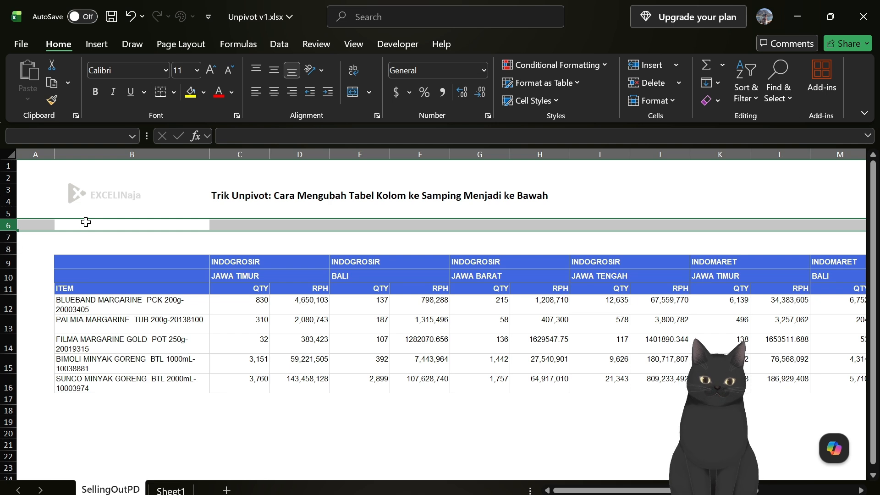
Examine the store, region and QTY header cells C9, C10 and C11 above the first data column.
{"action": "left_click", "coordinate": [244, 265]}
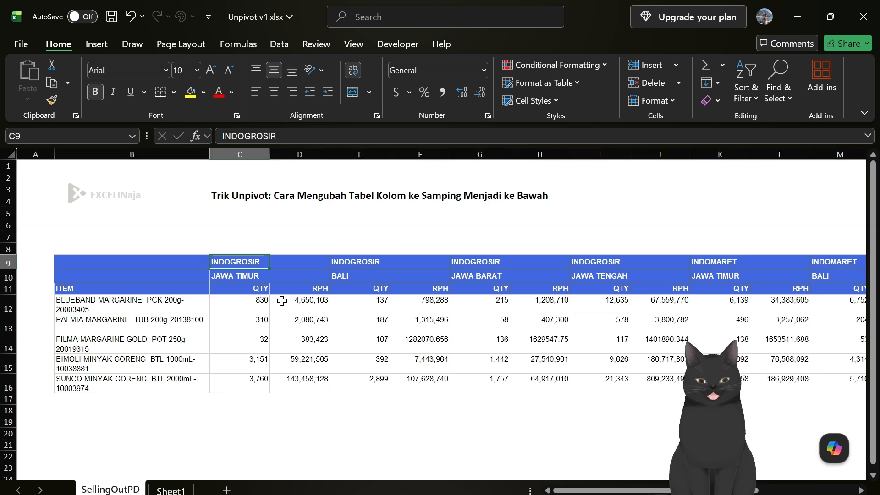
{"action": "scroll", "coordinate": [249, 310], "scroll_direction": "right", "scroll_amount": 1}
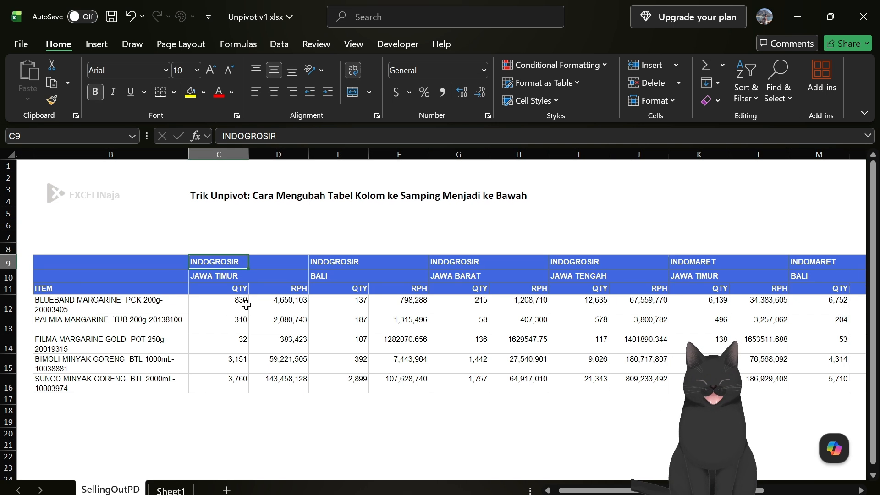
{"action": "left_click_drag", "start_coordinate": [232, 259], "coordinate": [238, 284]}
{"action": "left_click", "coordinate": [229, 288]}
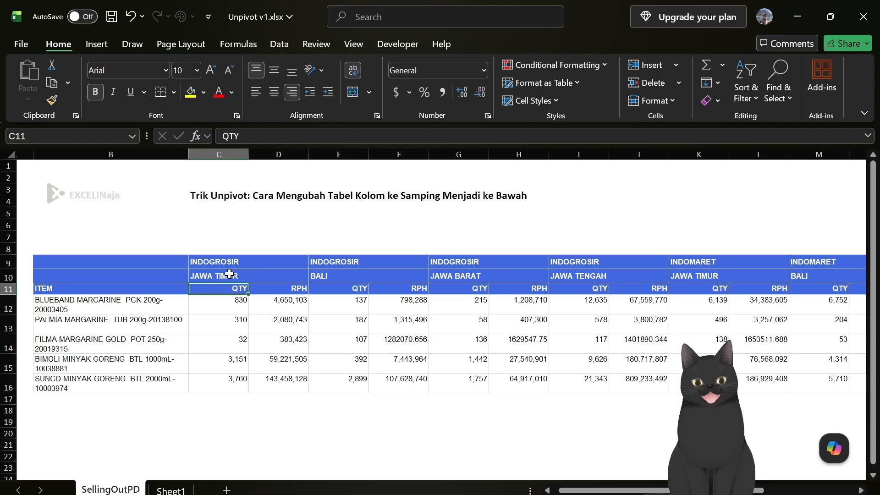
{"action": "left_click", "coordinate": [229, 274]}
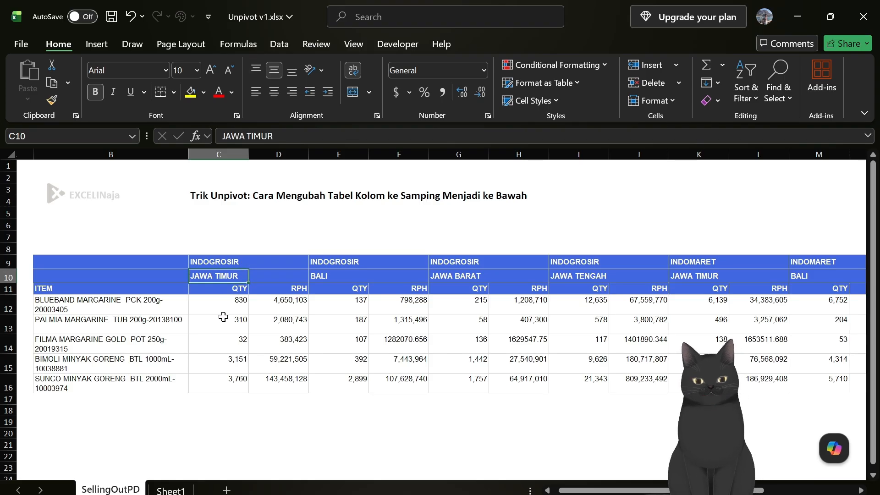
{"action": "key", "text": "Down"}
{"action": "key", "text": "Up"}
{"action": "key", "text": "Up"}
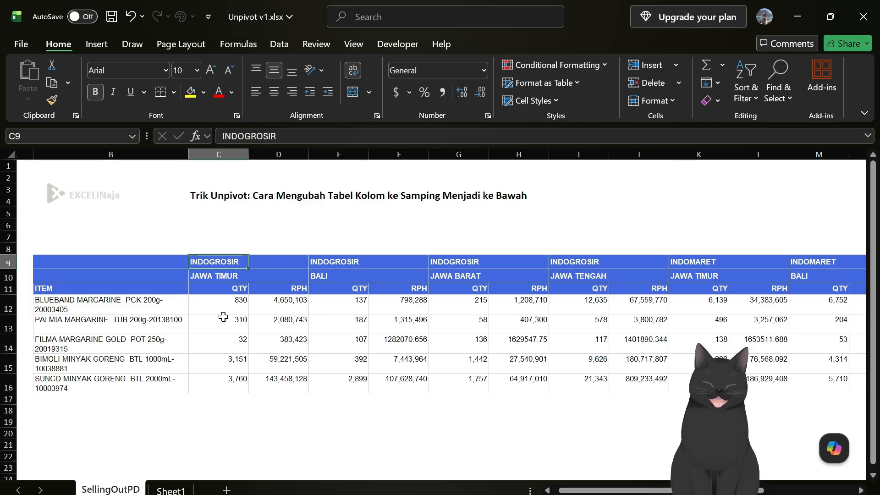
Select the blank cells in the store and region header rows 9 and 10, from column C onward, using Go To Special with Blanks.
{"action": "key", "text": "shift+Down"}
{"action": "key", "text": "shift+Right"}
{"action": "key", "text": "shift+Right"}
{"action": "key", "text": "shift+Right"}
{"action": "key", "text": "shift+Right"}
{"action": "key", "text": "shift+Right"}
{"action": "key", "text": "shift+Right"}
{"action": "key", "text": "shift+Right"}
{"action": "key", "text": "shift+Right"}
{"action": "key", "text": "shift+Right"}
{"action": "key", "text": "shift+Right"}
{"action": "key", "text": "shift+Right"}
{"action": "key", "text": "shift+Right"}
{"action": "key", "text": "ctrl+shift+Right"}
{"action": "key", "text": "ctrl+shift+Left"}
{"action": "scroll", "coordinate": [224, 316], "scroll_direction": "left", "scroll_amount": 7}
{"action": "scroll", "coordinate": [223, 317], "scroll_direction": "right", "scroll_amount": 1}
{"action": "scroll", "coordinate": [199, 317], "scroll_direction": "right", "scroll_amount": 1}
{"action": "scroll", "coordinate": [198, 317], "scroll_direction": "right", "scroll_amount": 3}
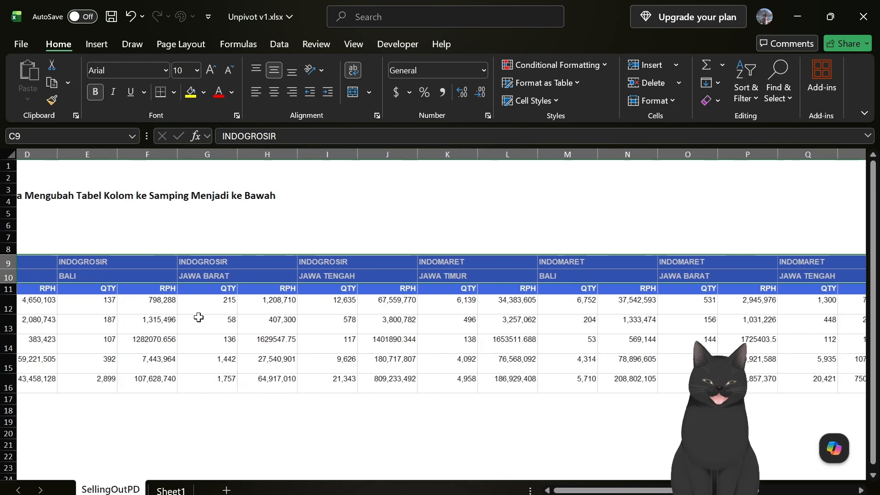
{"action": "scroll", "coordinate": [198, 317], "scroll_direction": "left", "scroll_amount": 3}
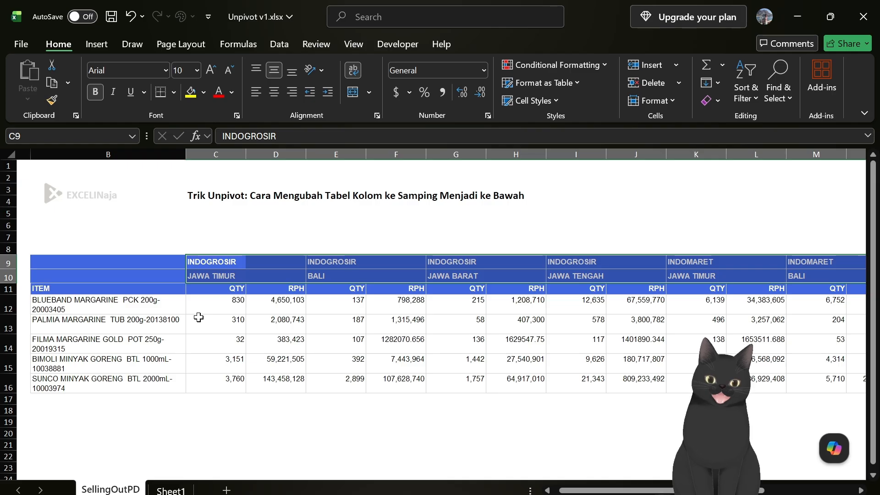
{"action": "key", "text": "F5"}
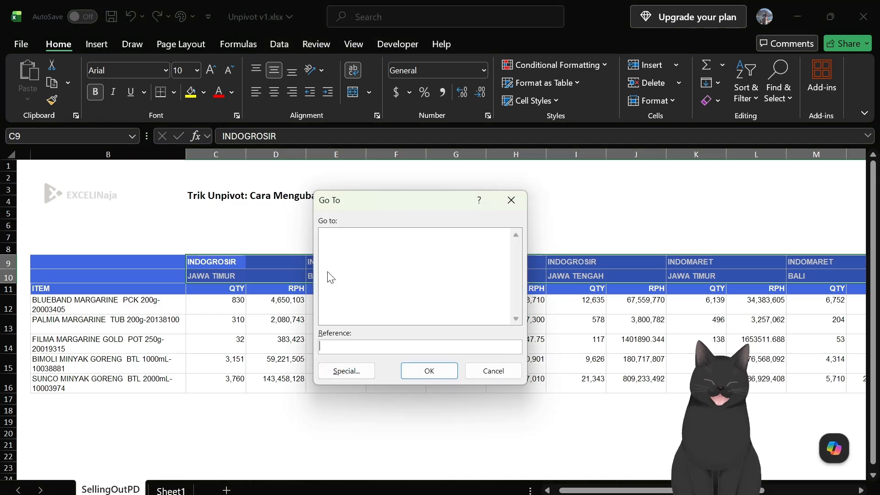
{"action": "left_click", "coordinate": [344, 374]}
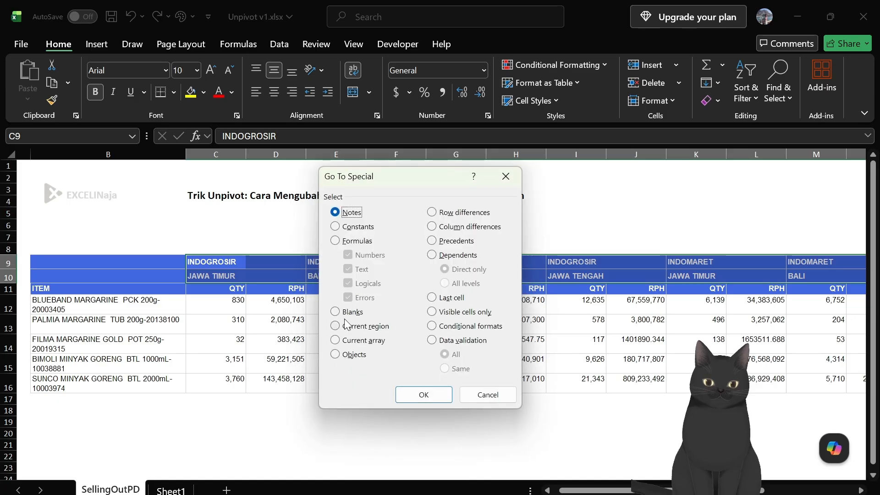
{"action": "left_click", "coordinate": [349, 313]}
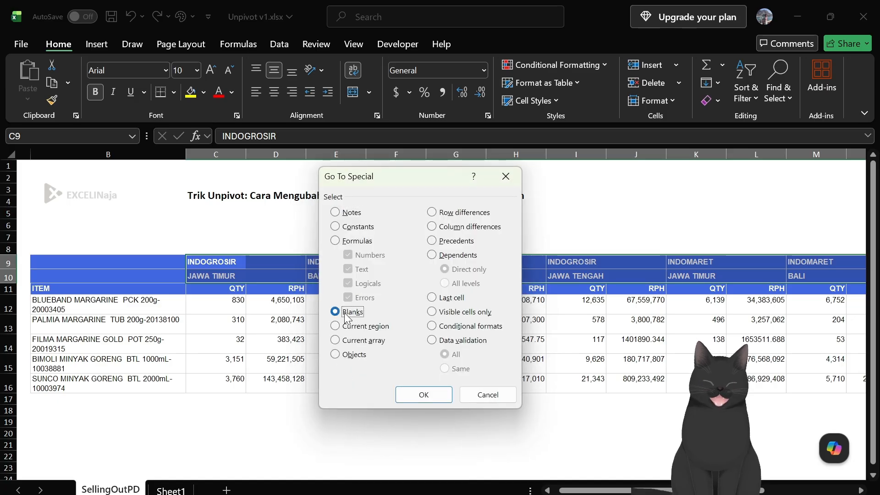
{"action": "left_click", "coordinate": [413, 394]}
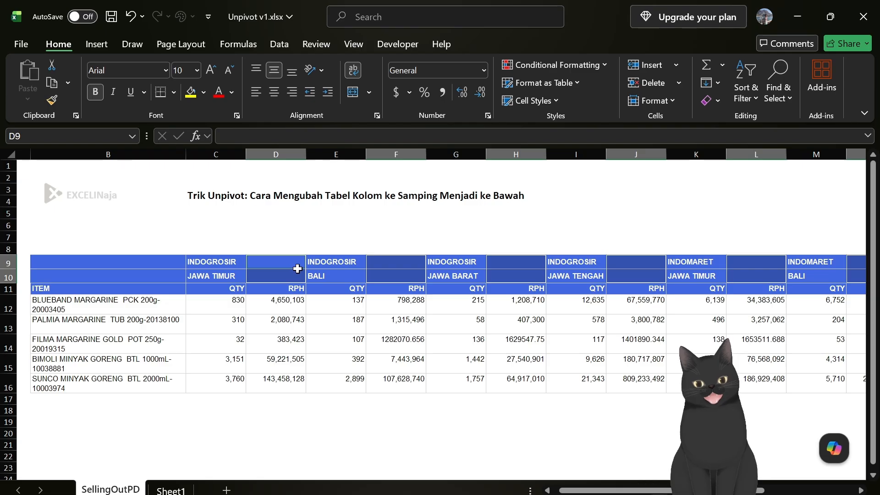
Compare the blank header cell D9 with the store name in C9 beside it.
{"action": "left_click", "coordinate": [274, 259]}
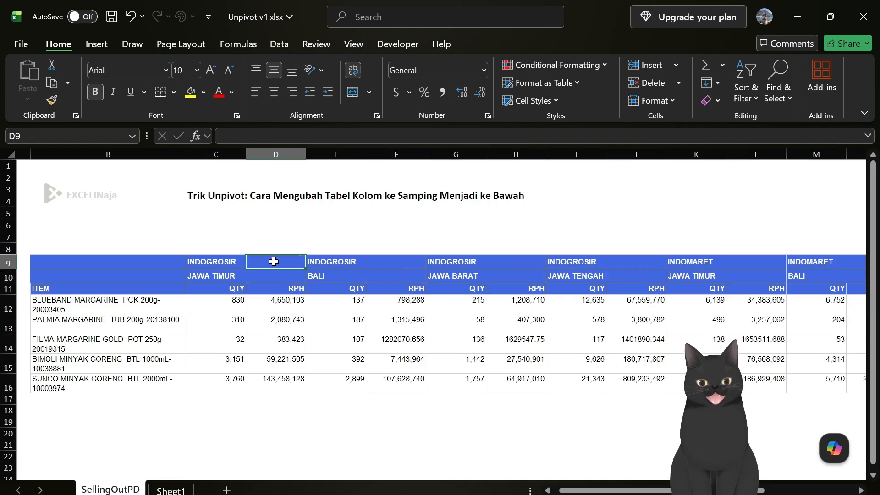
{"action": "left_click", "coordinate": [231, 264]}
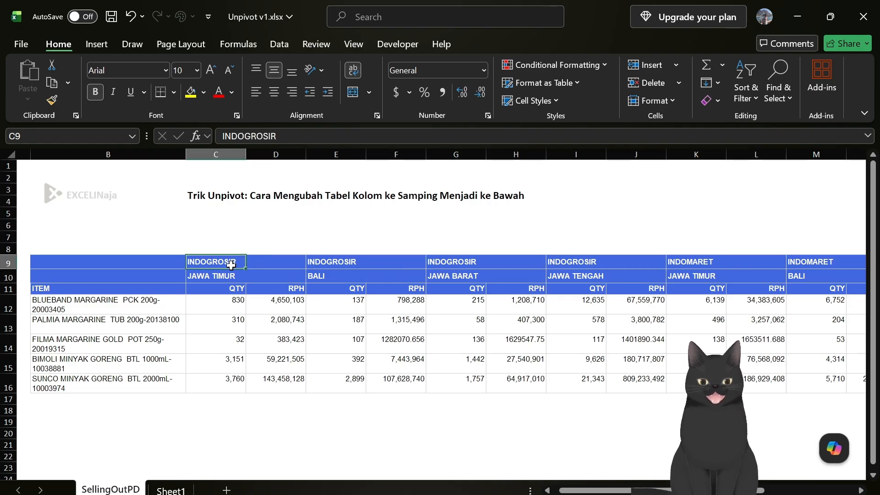
Fill all blank cells in header rows 9 and 10, from column C onward, with the formula =C9 referring to the neighbouring cell.
{"action": "key", "text": "shift+Down"}
{"action": "key", "text": "ctrl+shift+Right"}
{"action": "key", "text": "shift+Right"}
{"action": "key", "text": "shift+Right"}
{"action": "key", "text": "shift+Right"}
{"action": "key", "text": "shift+Right"}
{"action": "key", "text": "shift+Right"}
{"action": "key", "text": "shift+Right"}
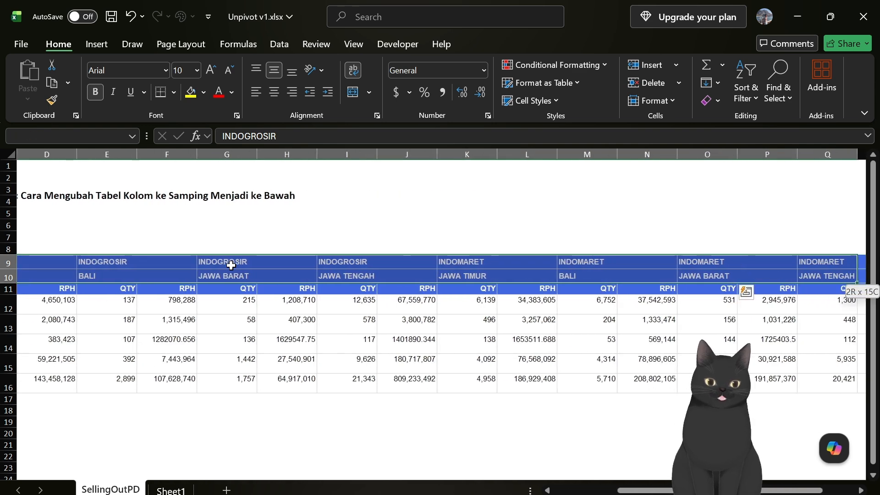
{"action": "scroll", "coordinate": [231, 265], "scroll_direction": "left", "scroll_amount": 5}
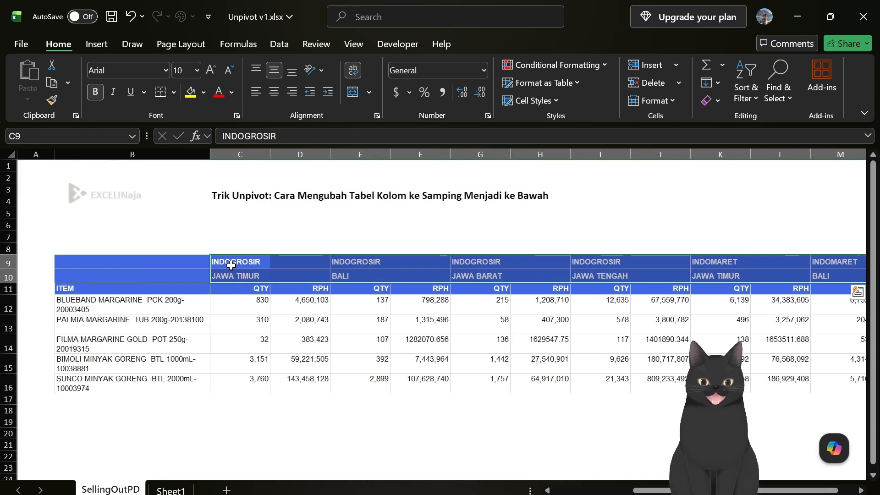
{"action": "key", "text": "ctrl+g"}
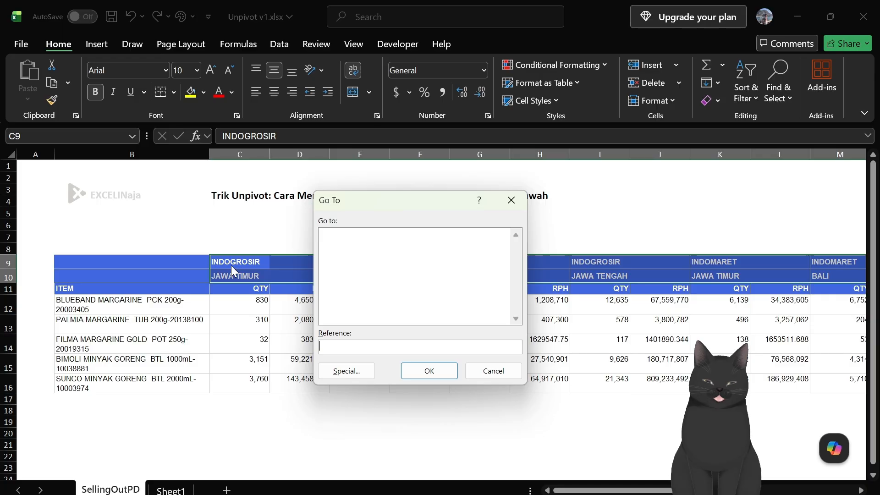
{"action": "left_click", "coordinate": [355, 377]}
{"action": "left_click", "coordinate": [337, 314]}
{"action": "key", "text": "Return"}
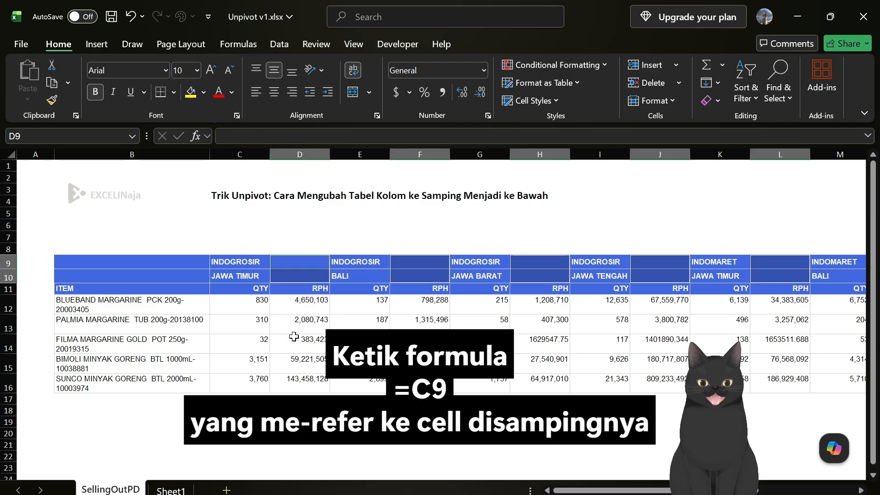
{"action": "type", "text": "=C9"}
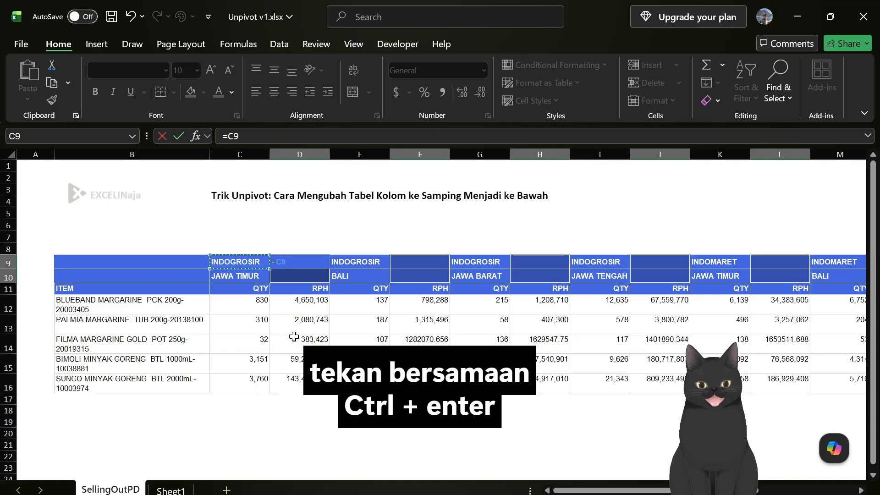
{"action": "key", "text": "ctrl+Return"}
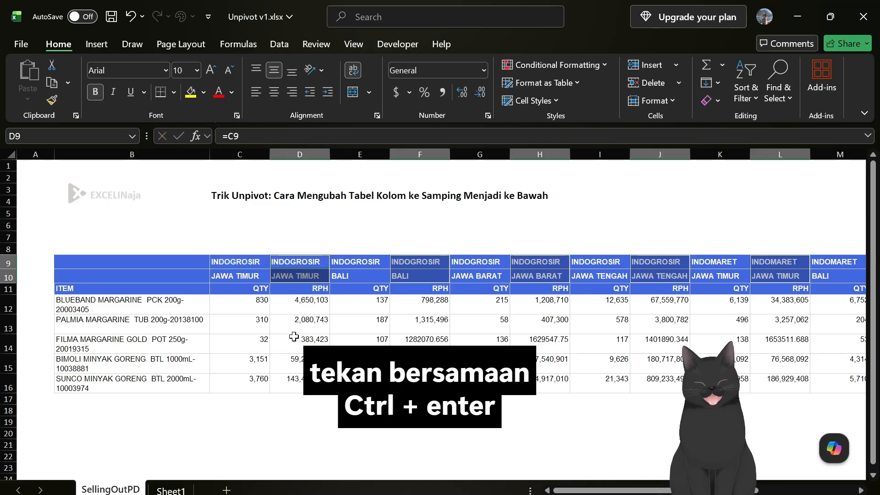
Review the filled store and region headers in rows 9 and 10 across the data columns.
{"action": "key", "text": "Left"}
{"action": "key", "text": "Right"}
{"action": "key", "text": "Left"}
{"action": "key", "text": "Right"}
{"action": "key", "text": "Right"}
{"action": "key", "text": "Right"}
{"action": "key", "text": "Right"}
{"action": "key", "text": "Right"}
{"action": "key", "text": "Right"}
{"action": "key", "text": "Right"}
{"action": "key", "text": "Right"}
{"action": "key", "text": "Right"}
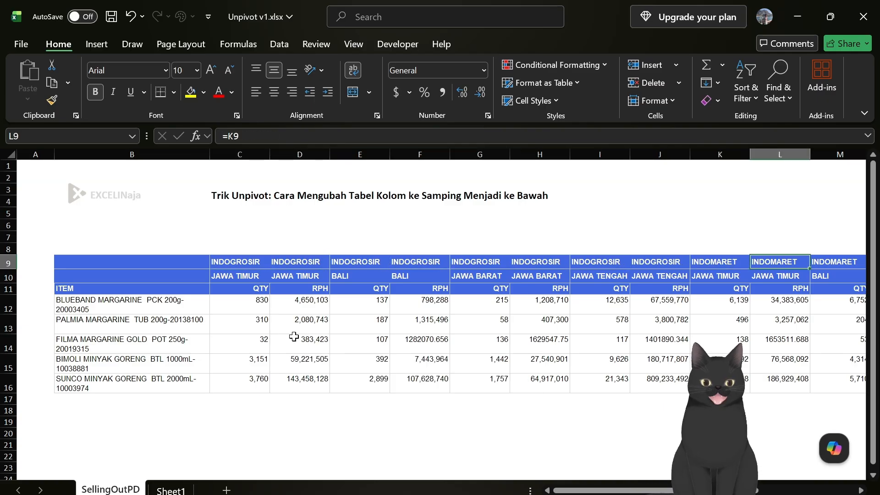
{"action": "scroll", "coordinate": [293, 337], "scroll_direction": "right", "scroll_amount": 5}
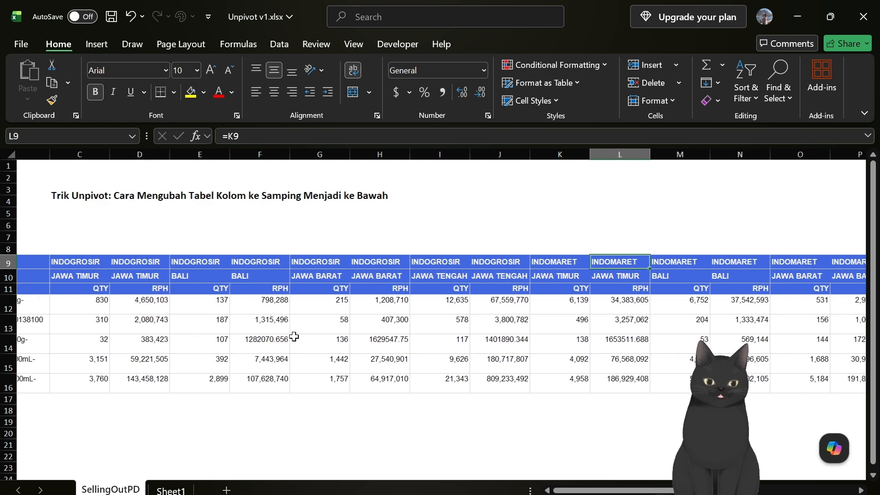
{"action": "scroll", "coordinate": [293, 337], "scroll_direction": "left", "scroll_amount": 5}
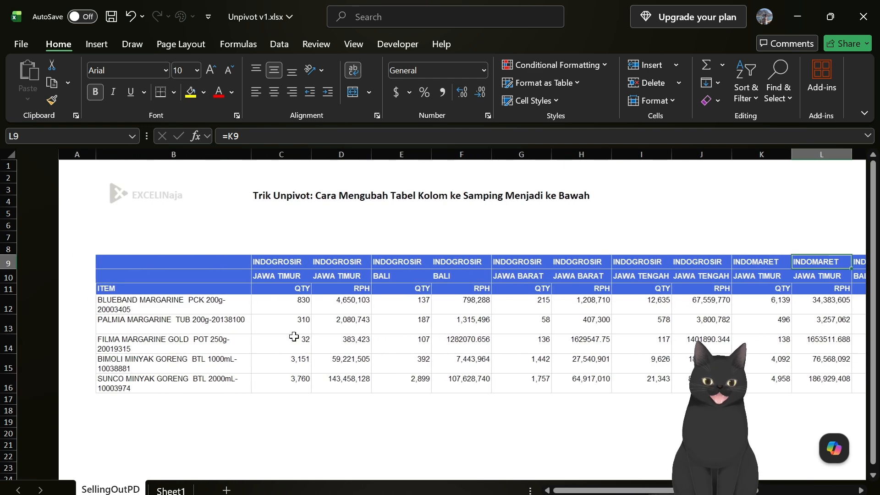
Enter =TEXTJOIN("_",TRUE,C9:C11) in C7 to combine the store, region and measure headers.
{"action": "left_click", "coordinate": [243, 235]}
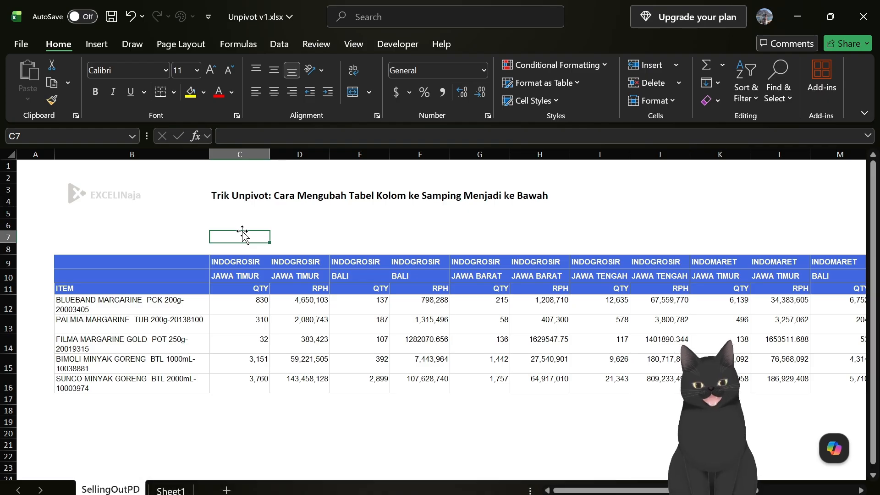
{"action": "type", "text": "="}
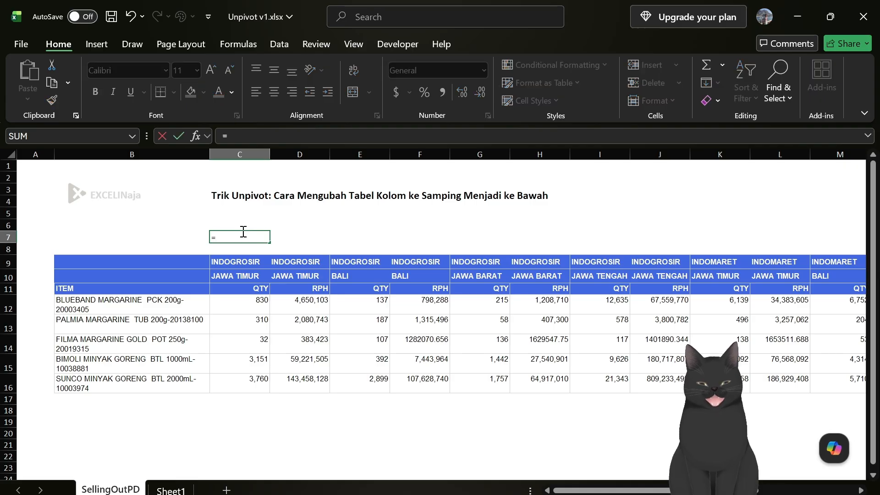
{"action": "type", "text": "TE"}
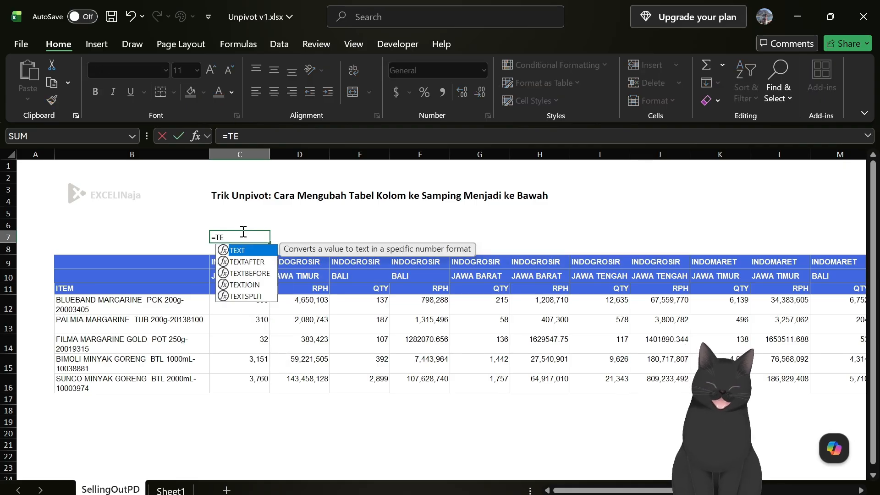
{"action": "type", "text": "XTJOIN("}
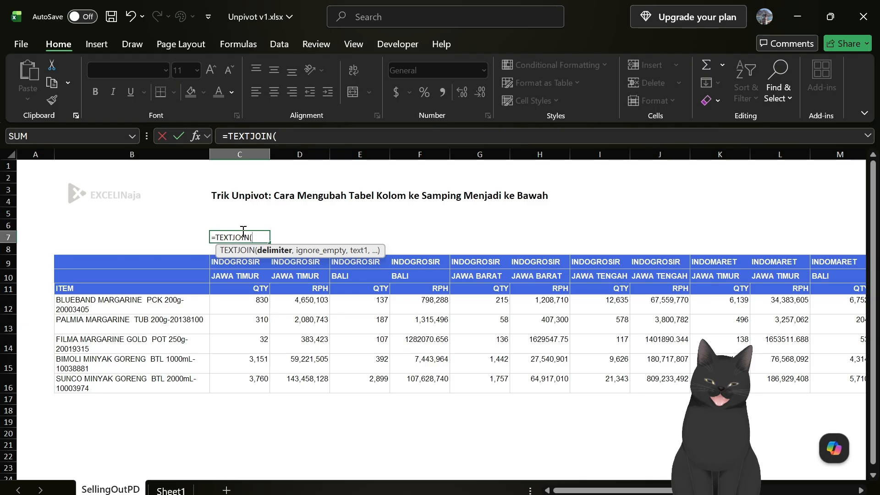
{"action": "type", "text": "\"_\""}
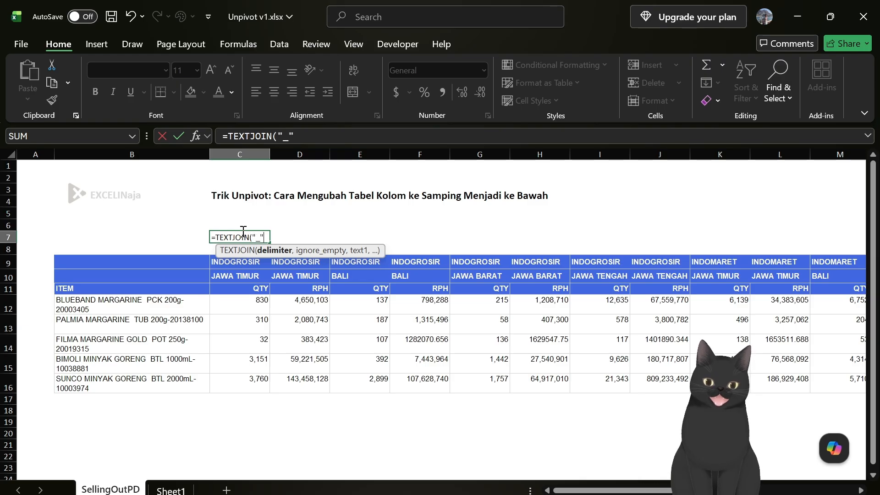
{"action": "type", "text": ","}
{"action": "key", "text": "Tab"}
{"action": "type", "text": ","}
{"action": "key", "text": "Down"}
{"action": "key", "text": "Down"}
{"action": "key", "text": "shift+Down"}
{"action": "key", "text": "shift+Down"}
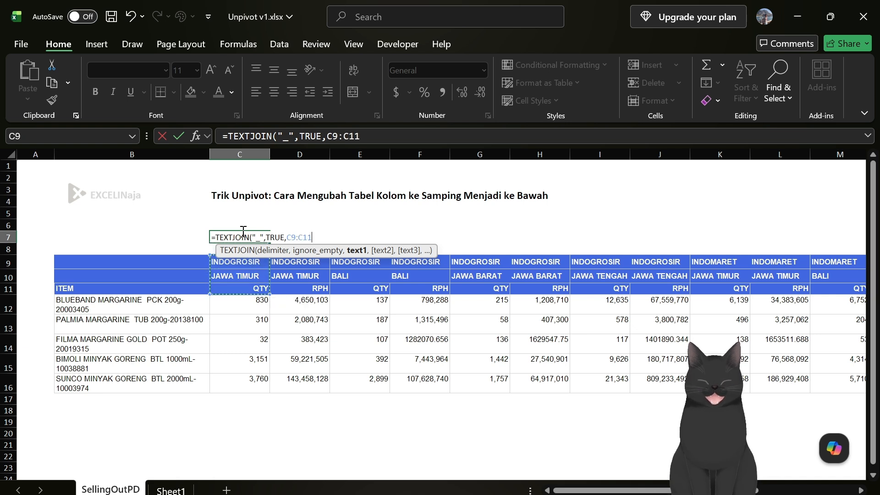
{"action": "key", "text": "Return"}
{"action": "left_click", "coordinate": [243, 234]}
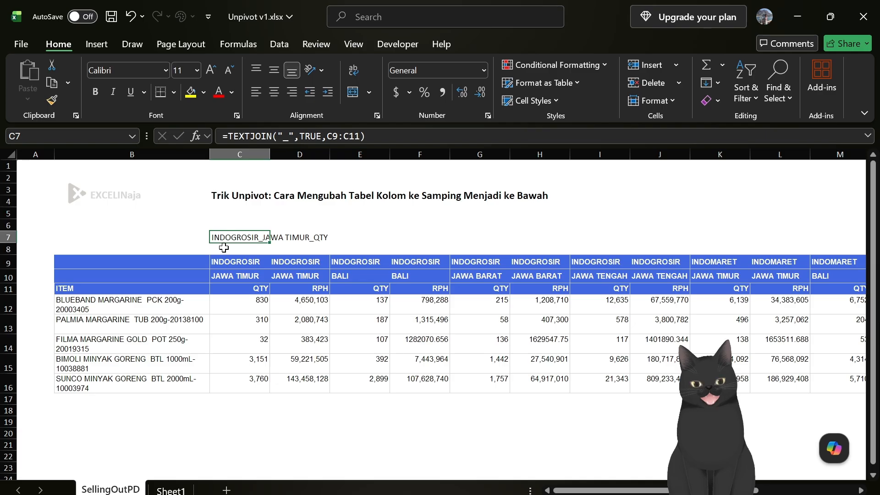
Copy the TEXTJOIN formula from C7 across row 7 to the last data column, R.
{"action": "key", "text": "ctrl+c"}
{"action": "key", "text": "Down"}
{"action": "key", "text": "Down"}
{"action": "key", "text": "ctrl+Right"}
{"action": "key", "text": "Up"}
{"action": "key", "text": "Up"}
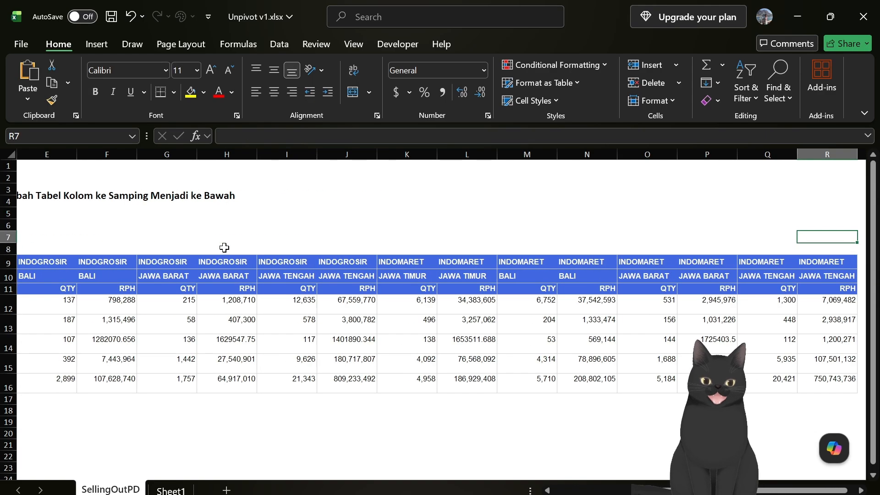
{"action": "key", "text": "ctrl+shift+Left"}
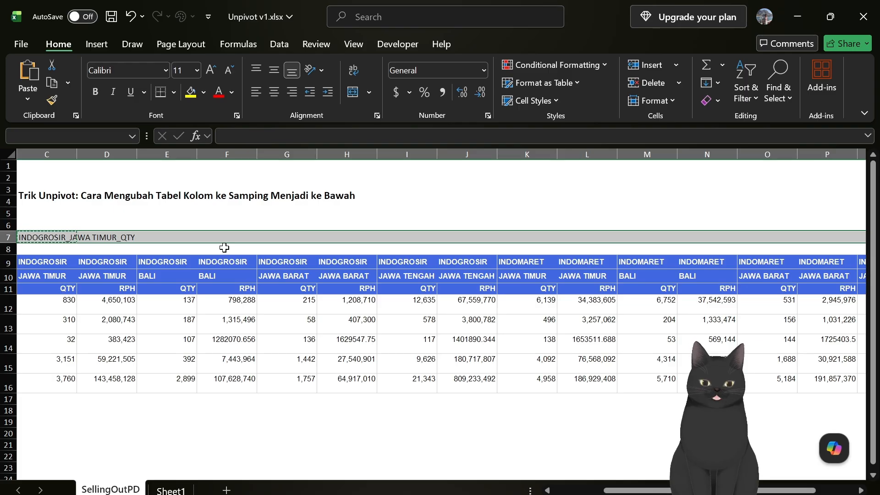
{"action": "key", "text": "ctrl+v"}
{"action": "key", "text": "Left"}
{"action": "key", "text": "Left"}
{"action": "key", "text": "Right"}
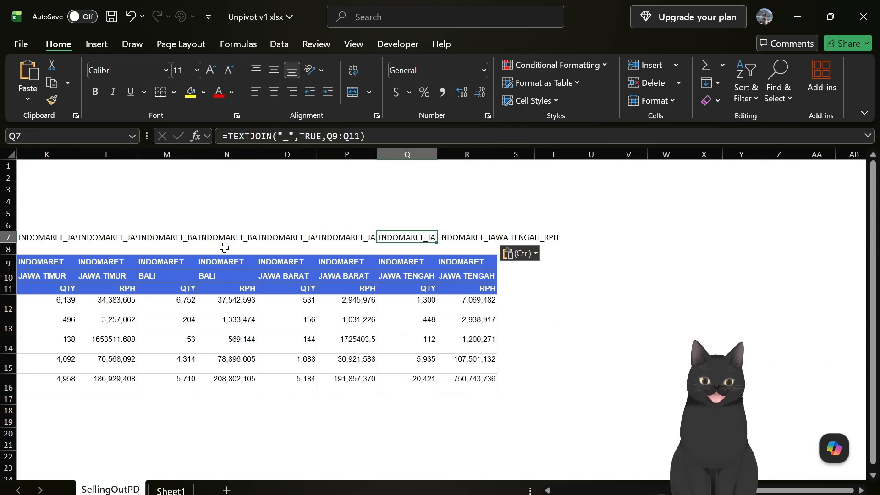
Copy the joined names in C7:R7 and paste them as values over the QTY and RPH headers starting at C11.
{"action": "key", "text": "ctrl+Left"}
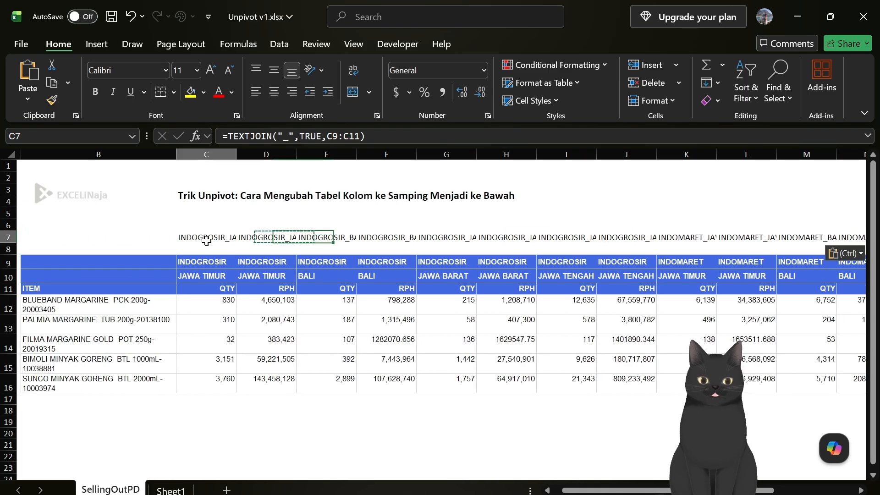
{"action": "scroll", "coordinate": [207, 241], "scroll_direction": "right", "scroll_amount": 5}
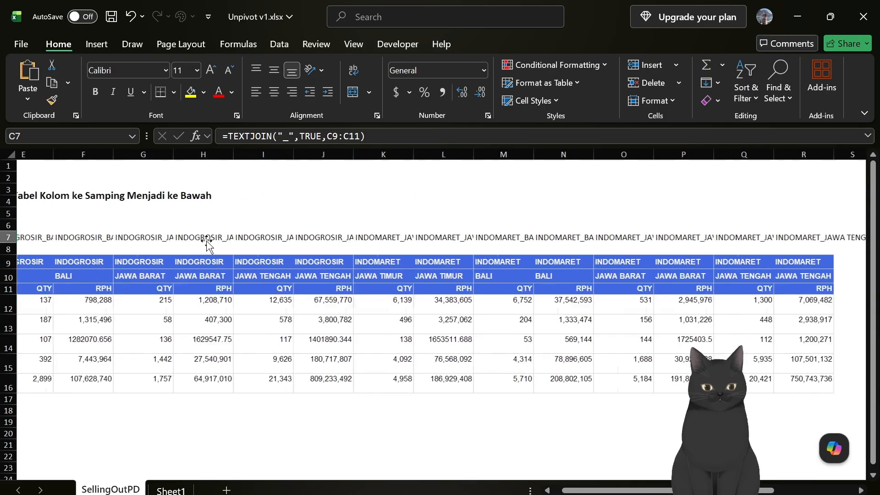
{"action": "scroll", "coordinate": [206, 243], "scroll_direction": "left", "scroll_amount": 3}
{"action": "scroll", "coordinate": [206, 243], "scroll_direction": "left", "scroll_amount": 3}
{"action": "key", "text": "ctrl+shift+Right"}
{"action": "key", "text": "ctrl+c"}
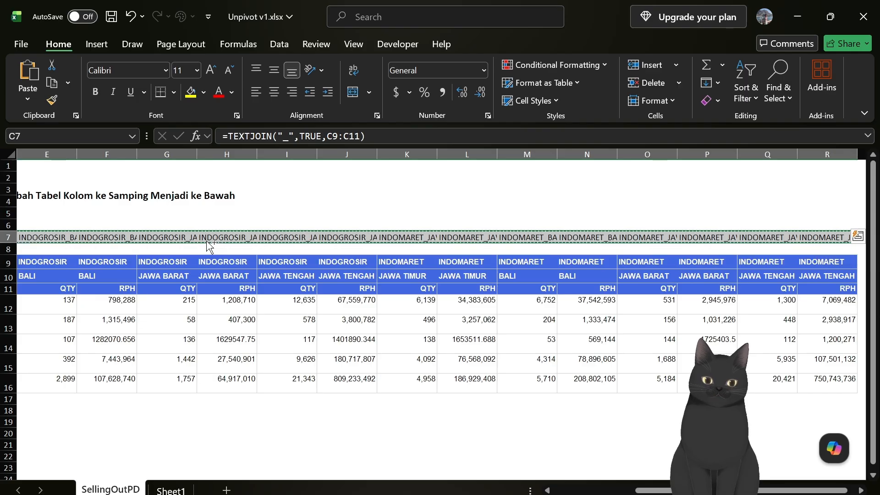
{"action": "scroll", "coordinate": [206, 241], "scroll_direction": "left", "scroll_amount": 3}
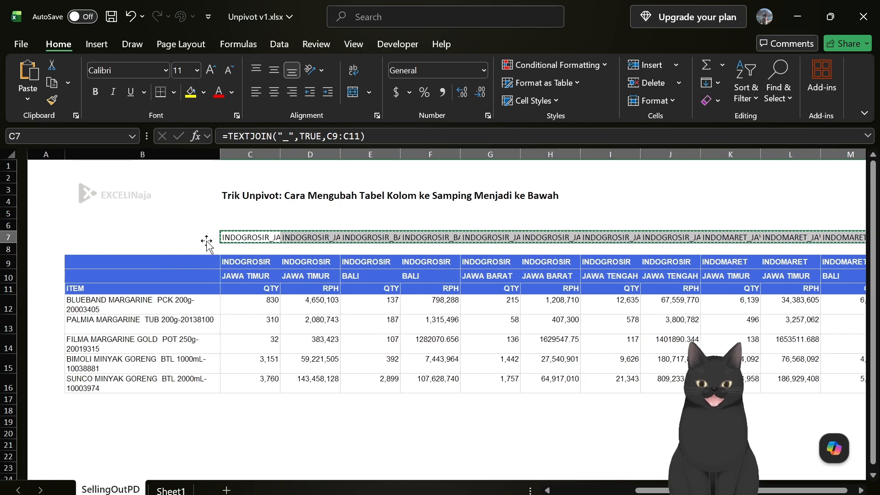
{"action": "left_click", "coordinate": [234, 287]}
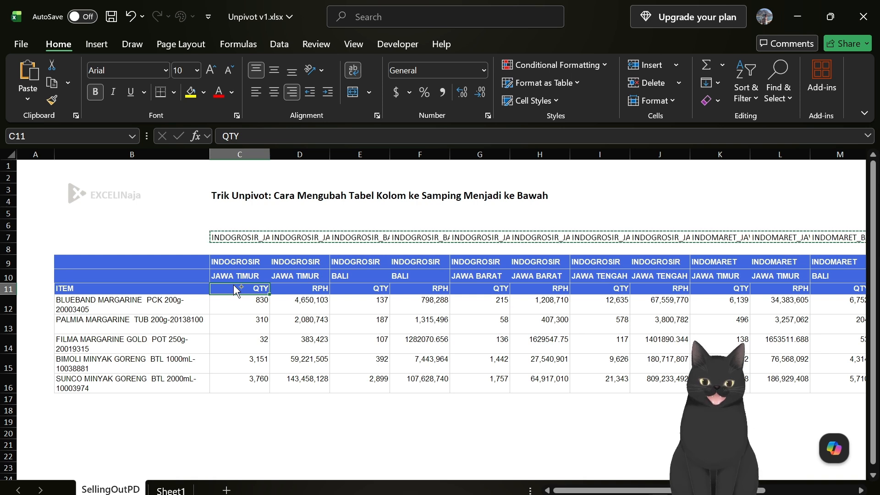
{"action": "key", "text": "ctrl+v"}
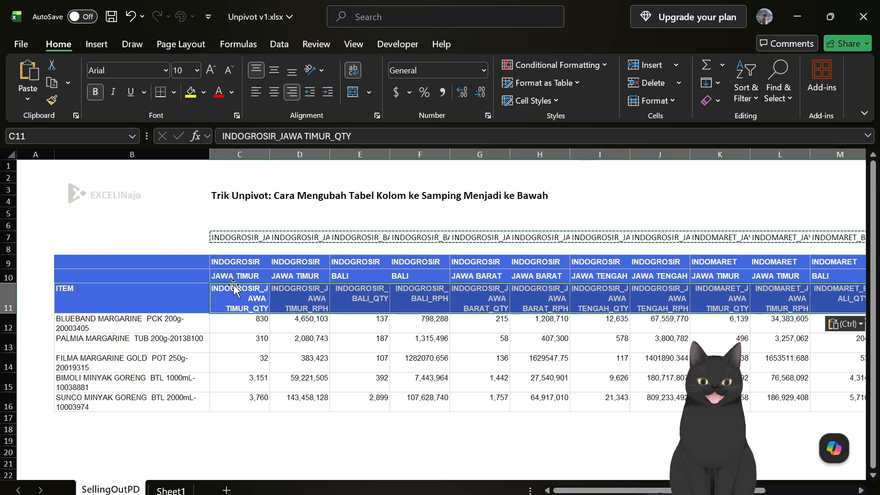
Delete rows 7 to 10, holding the helper formulas and the old store and region headers.
{"action": "left_click", "coordinate": [235, 278]}
{"action": "left_click", "coordinate": [9, 276]}
{"action": "left_click_drag", "start_coordinate": [9, 276], "coordinate": [3, 246]}
{"action": "right_click", "coordinate": [4, 246]}
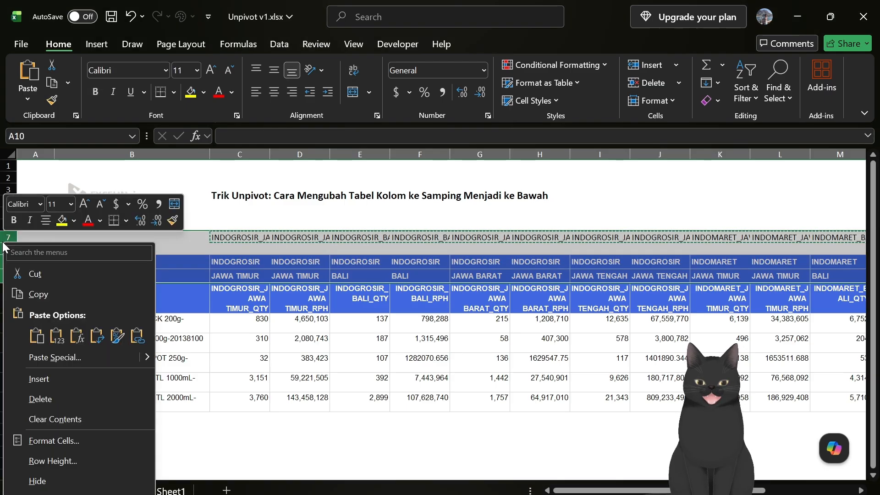
{"action": "key", "text": "d"}
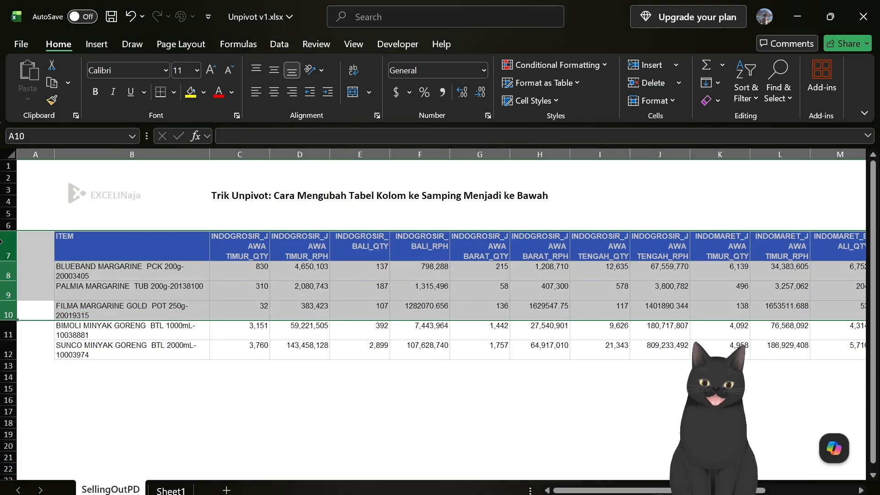
Check the combined header names in row 7 from the first data column, C7, to the last, R7.
{"action": "left_click", "coordinate": [236, 255]}
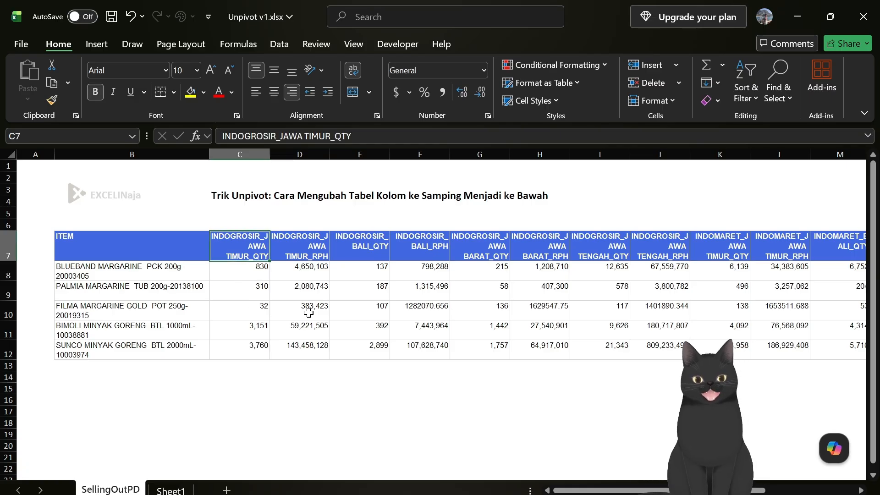
{"action": "scroll", "coordinate": [308, 312], "scroll_direction": "right", "scroll_amount": 6}
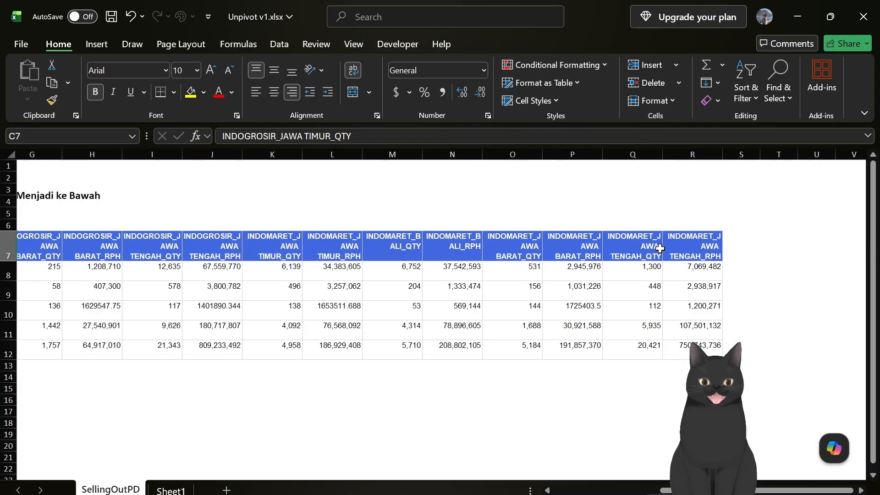
{"action": "left_click", "coordinate": [677, 238]}
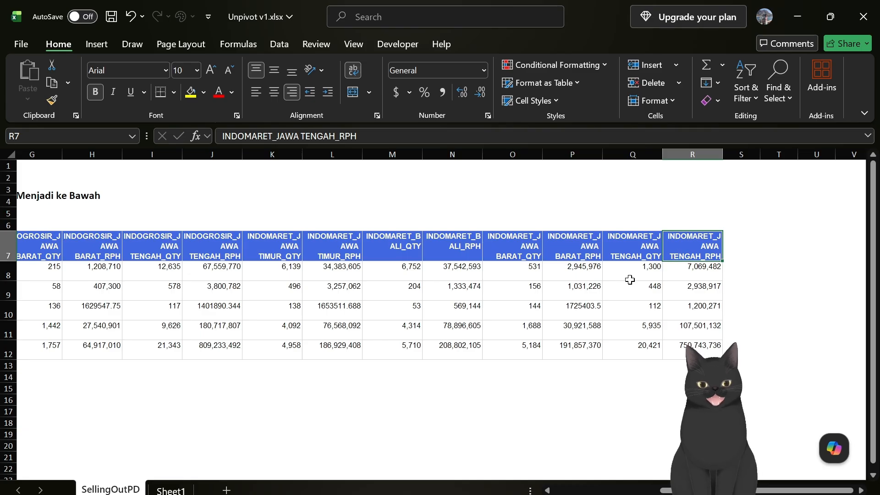
{"action": "scroll", "coordinate": [622, 285], "scroll_direction": "left", "scroll_amount": 10}
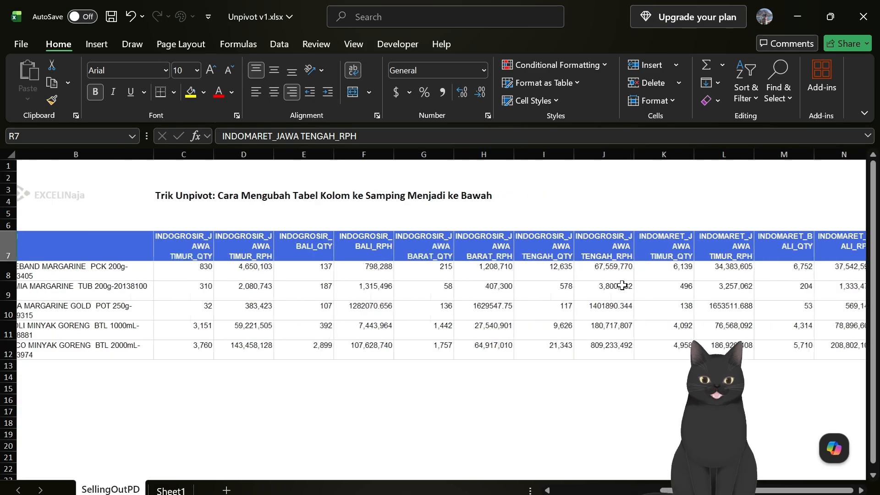
Load the sales range B7:R12 into Power Query as a table with headers.
{"action": "left_click", "coordinate": [139, 246]}
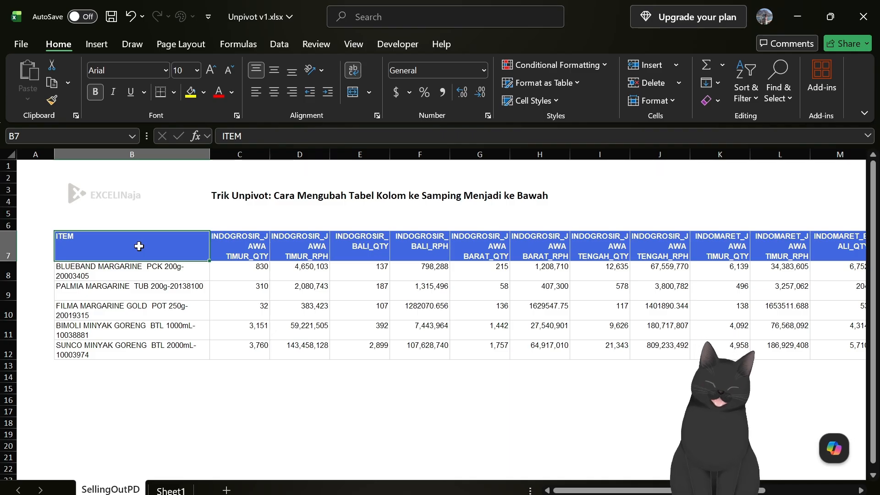
{"action": "key", "text": "ctrl+shift+Right"}
{"action": "key", "text": "ctrl+shift+Down"}
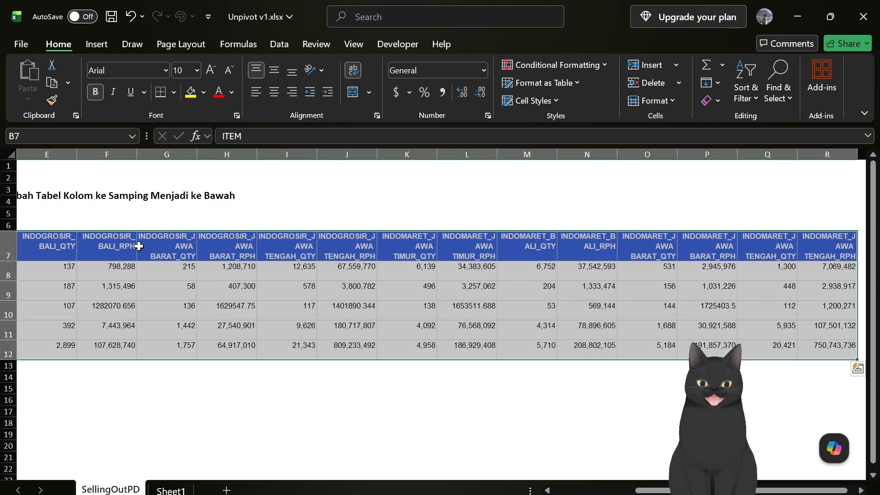
{"action": "scroll", "coordinate": [139, 246], "scroll_direction": "left", "scroll_amount": 7}
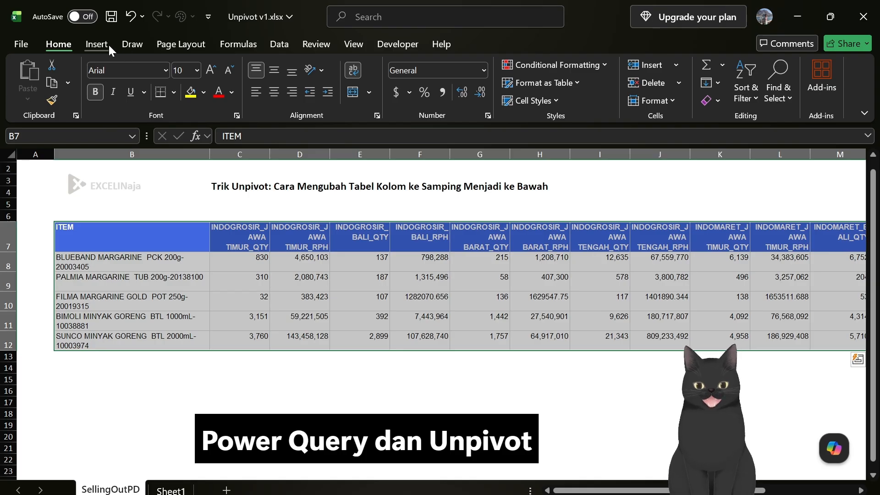
{"action": "left_click", "coordinate": [269, 44]}
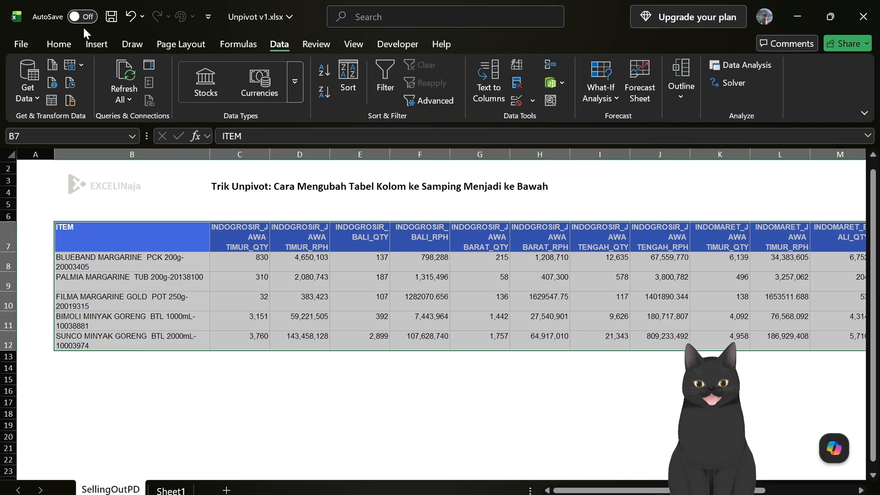
{"action": "left_click", "coordinate": [53, 101]}
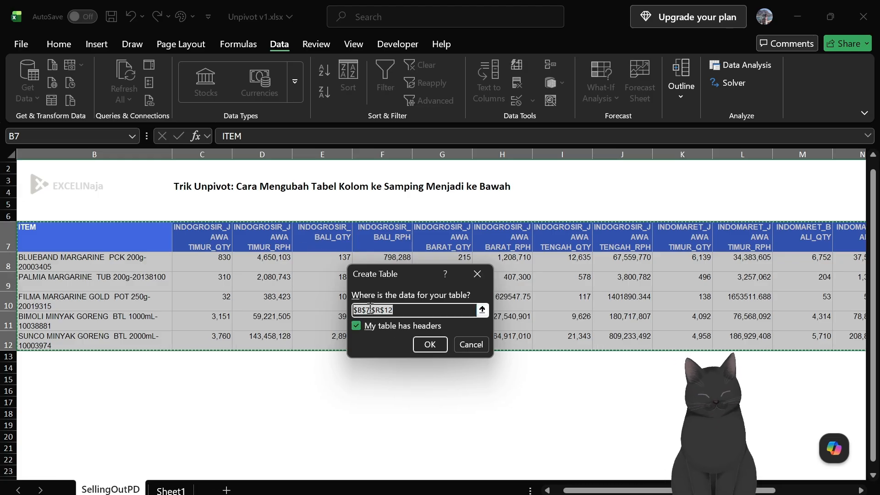
{"action": "left_click", "coordinate": [420, 347]}
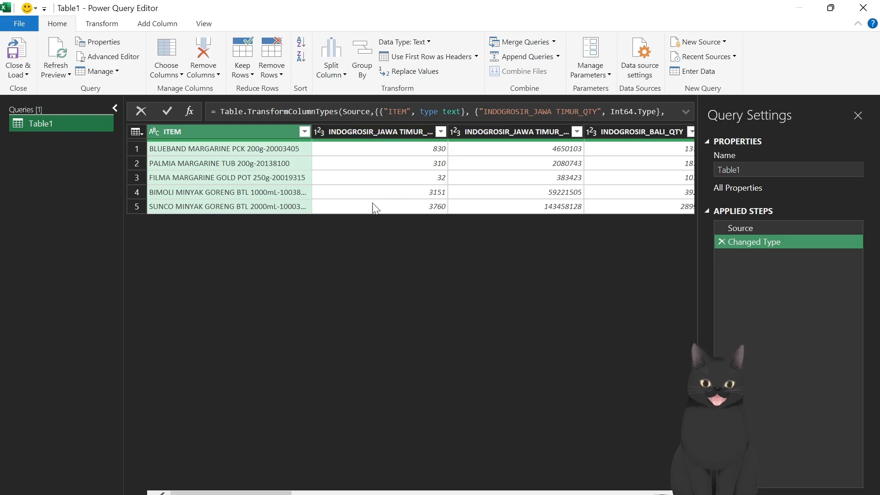
Unpivot all columns except ITEM, from INDOGROSIR_JAWA TIMUR_QTY through the last one, and widen the resulting Attribute column to show its full names.
{"action": "left_click", "coordinate": [388, 131]}
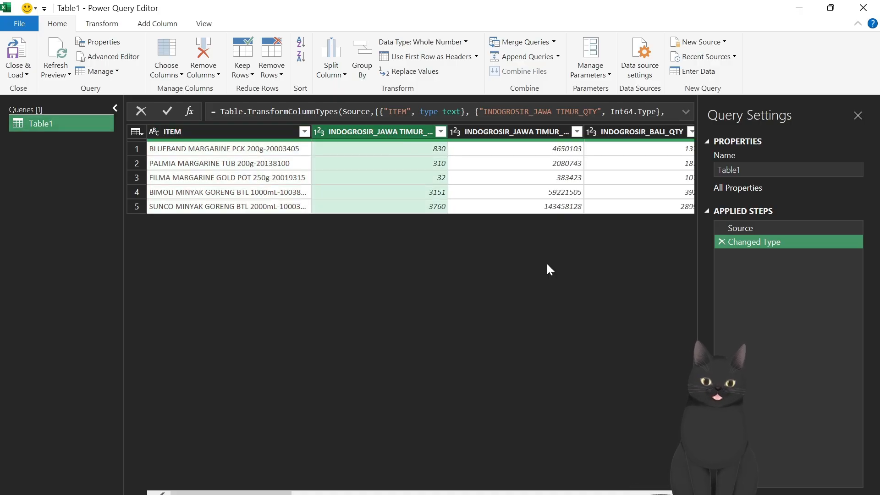
{"action": "scroll", "coordinate": [547, 268], "scroll_direction": "right", "scroll_amount": 5}
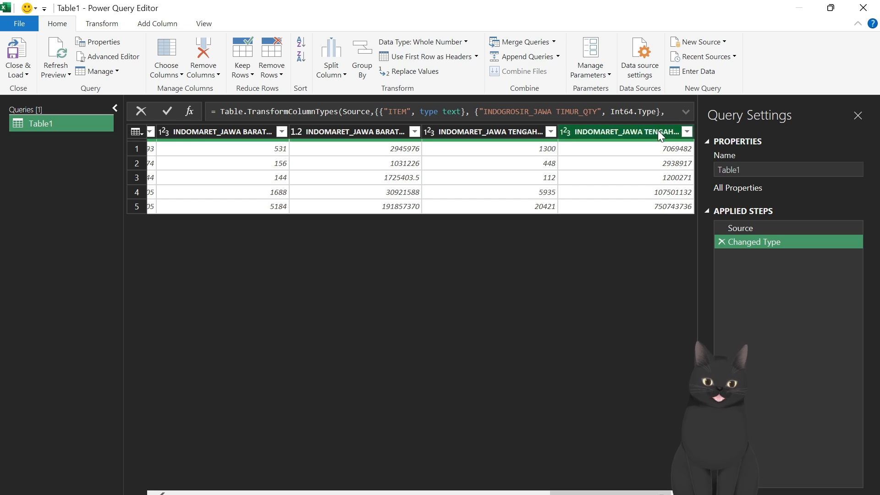
{"action": "key", "text": "ctrl+a"}
{"action": "scroll", "coordinate": [437, 267], "scroll_direction": "left", "scroll_amount": 10}
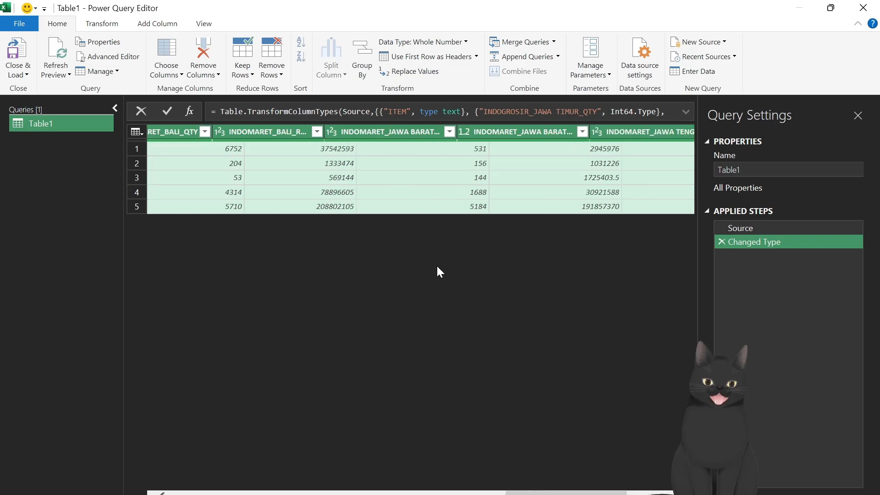
{"action": "scroll", "coordinate": [438, 272], "scroll_direction": "left", "scroll_amount": 5}
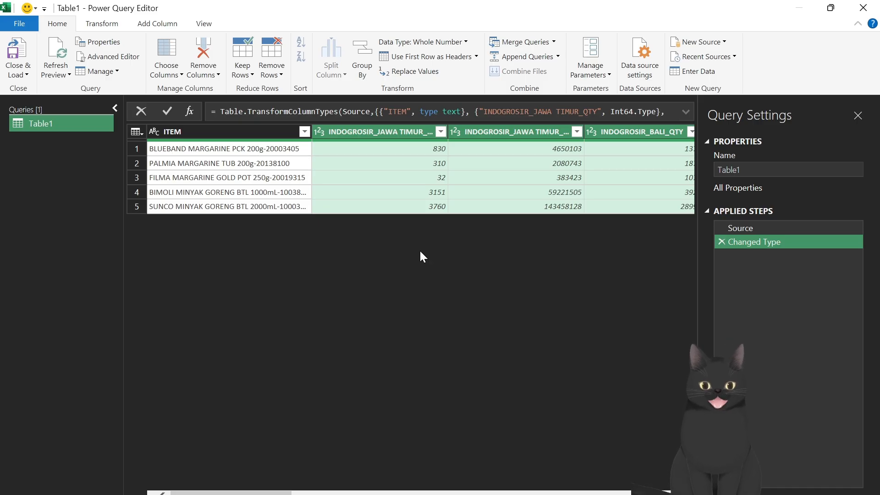
{"action": "left_click", "coordinate": [100, 26]}
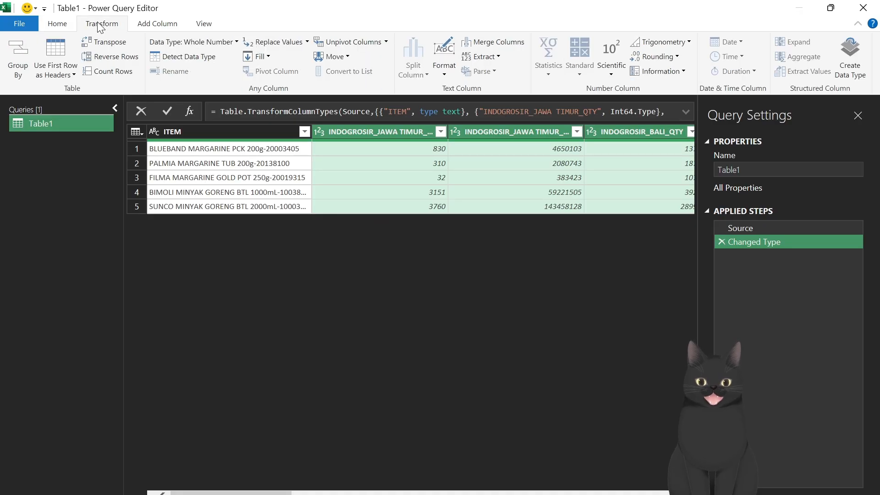
{"action": "left_click", "coordinate": [348, 43]}
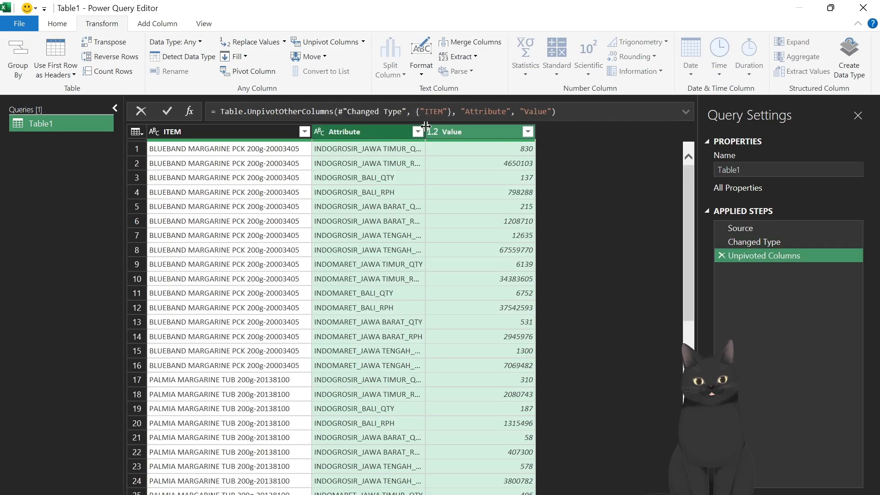
{"action": "left_click_drag", "start_coordinate": [429, 134], "coordinate": [458, 131]}
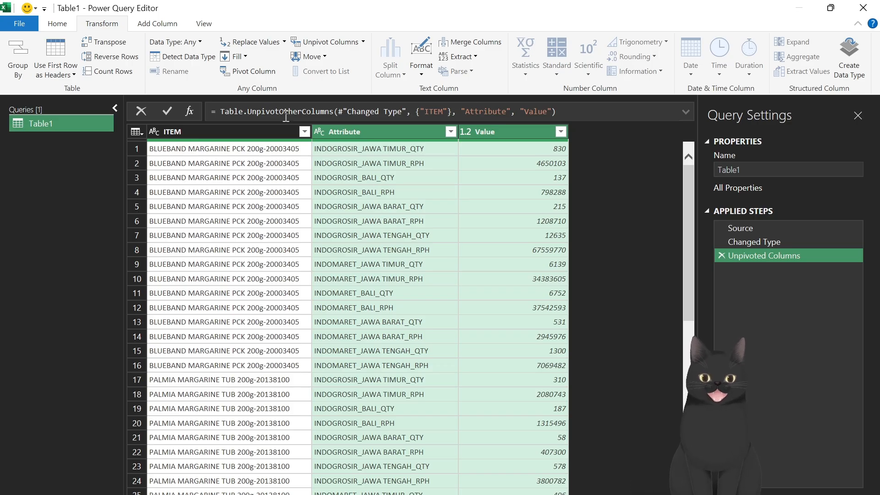
Split the Attribute column by the custom delimiter "_" at each occurrence.
{"action": "left_click", "coordinate": [329, 210]}
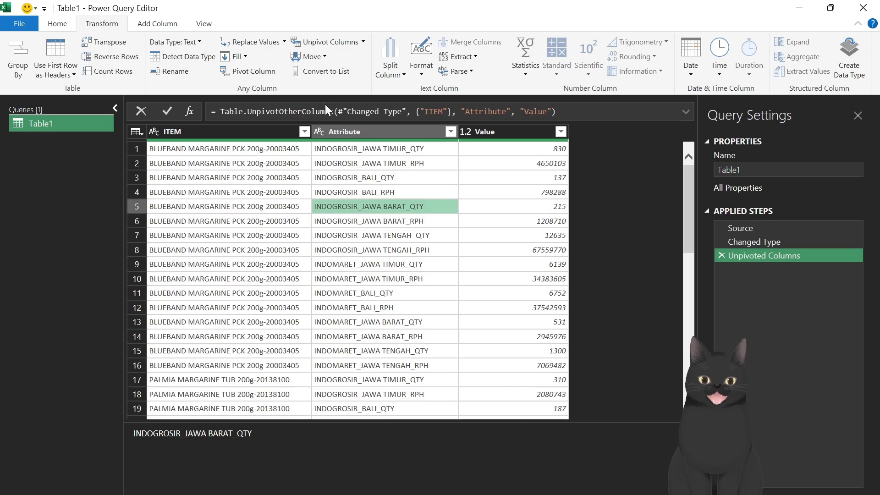
{"action": "left_click", "coordinate": [355, 131]}
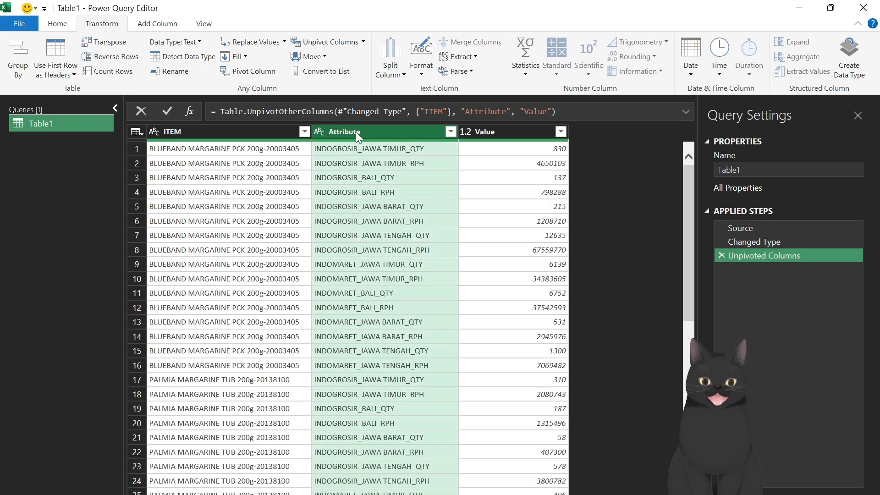
{"action": "left_click", "coordinate": [385, 62]}
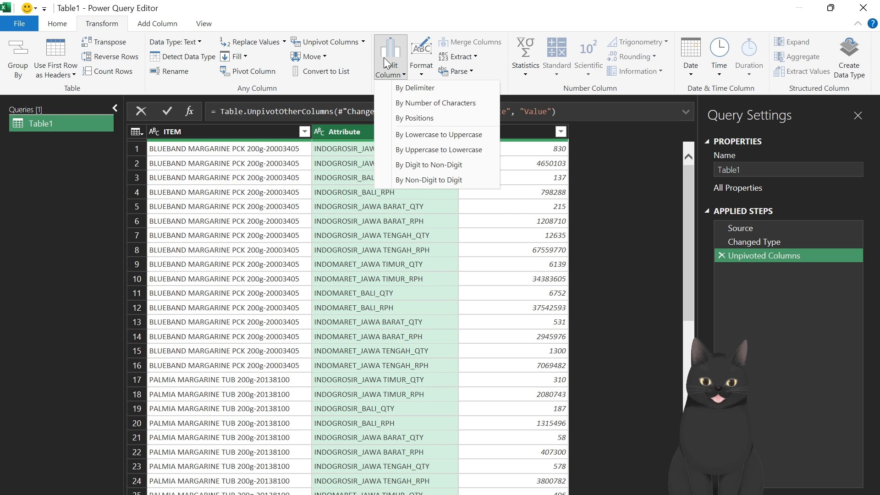
{"action": "left_click", "coordinate": [405, 87]}
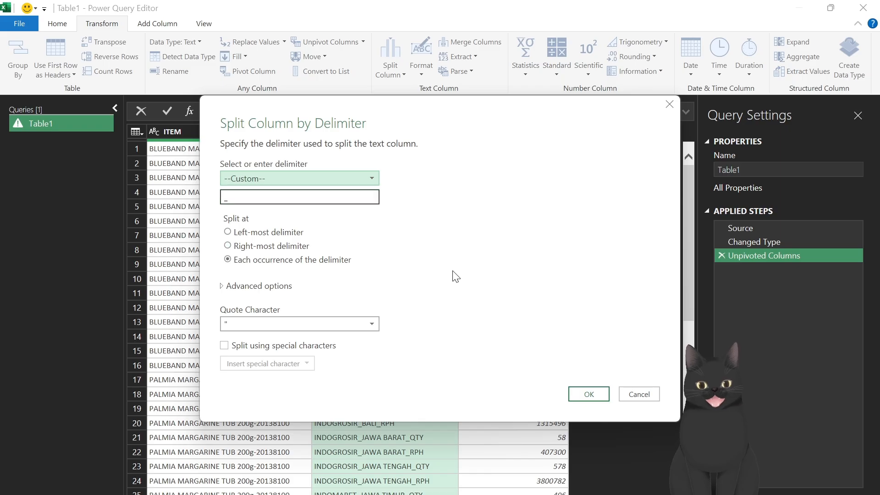
{"action": "left_click", "coordinate": [576, 395]}
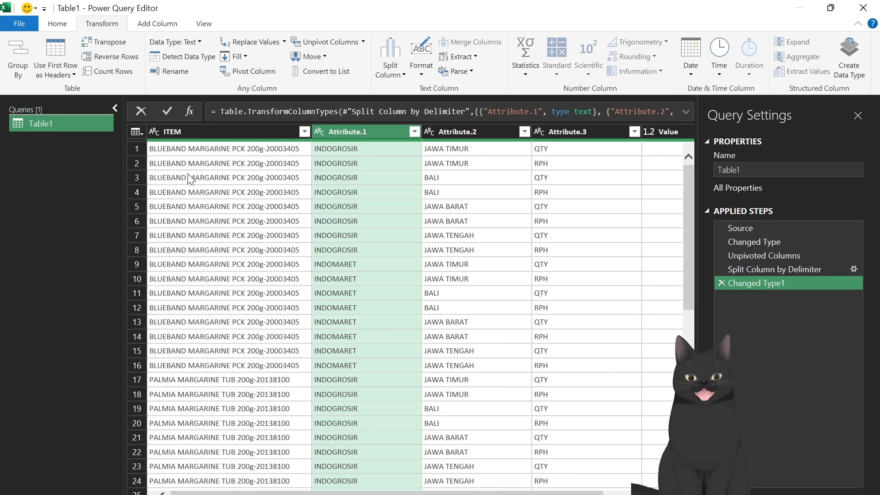
Rename the columns Attribute.1, Attribute.2 and Attribute.3 as Channel, Provinsi and Tipe.
{"action": "double_click", "coordinate": [346, 133]}
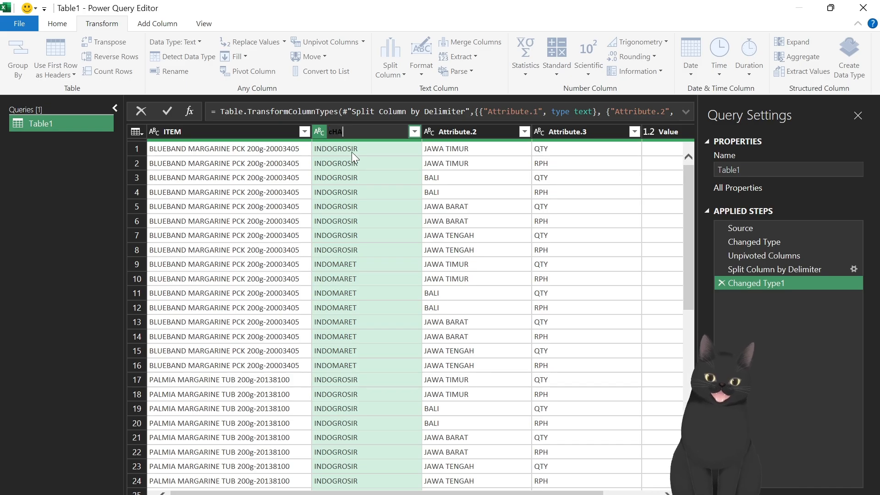
{"action": "type", "text": "Channel"}
{"action": "key", "text": "Return"}
{"action": "left_click", "coordinate": [449, 133]}
{"action": "double_click", "coordinate": [449, 133]}
{"action": "type", "text": "Provinsi"}
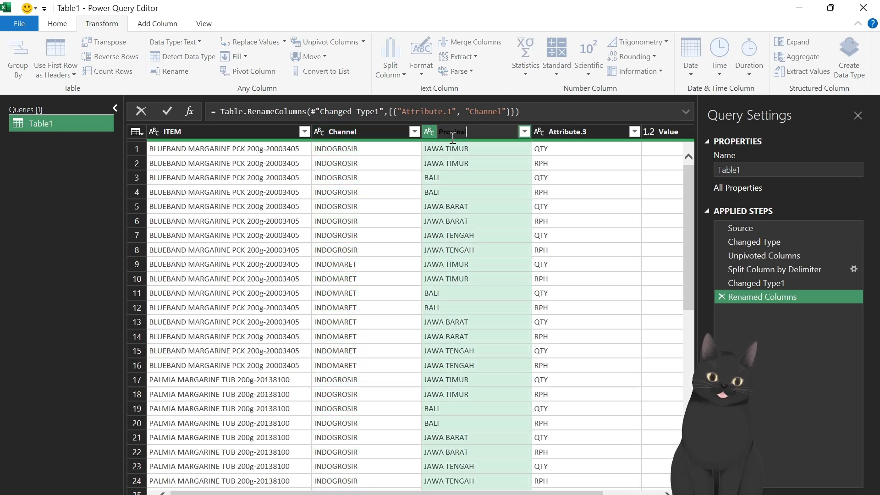
{"action": "key", "text": "Return"}
{"action": "left_click", "coordinate": [570, 131]}
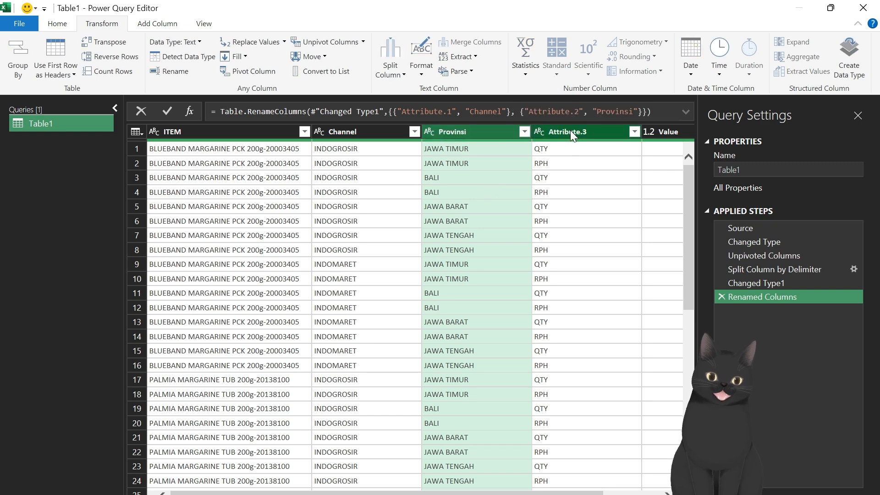
{"action": "double_click", "coordinate": [571, 132]}
{"action": "type", "text": "Tipe"}
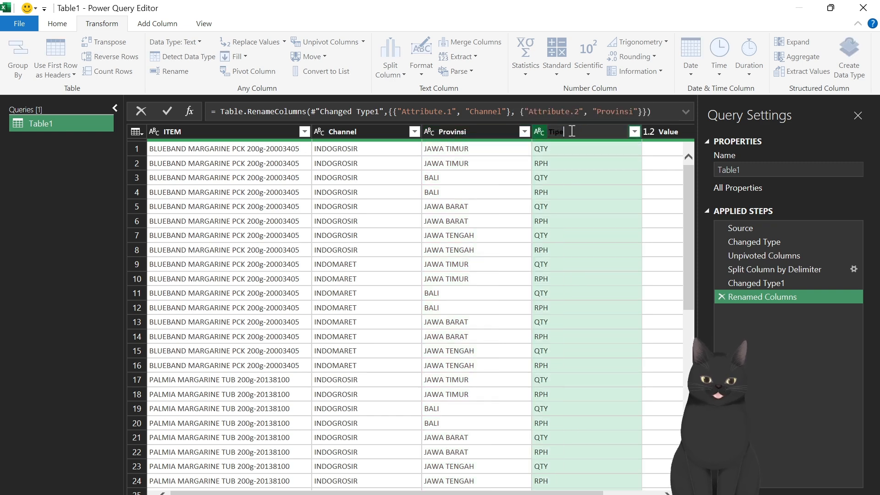
{"action": "key", "text": "Return"}
Close the query editor and load the unpivoted data as a PivotTable Report on a new worksheet.
{"action": "scroll", "coordinate": [481, 220], "scroll_direction": "right", "scroll_amount": 3}
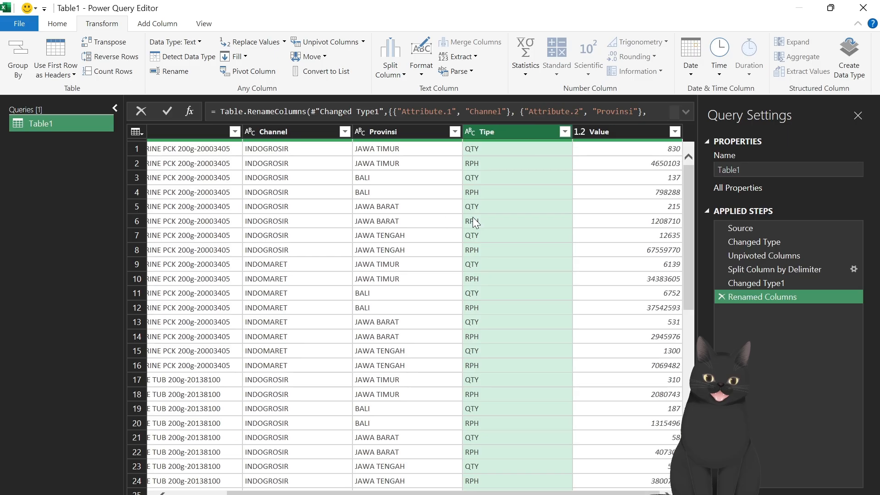
{"action": "scroll", "coordinate": [474, 222], "scroll_direction": "left", "scroll_amount": 3}
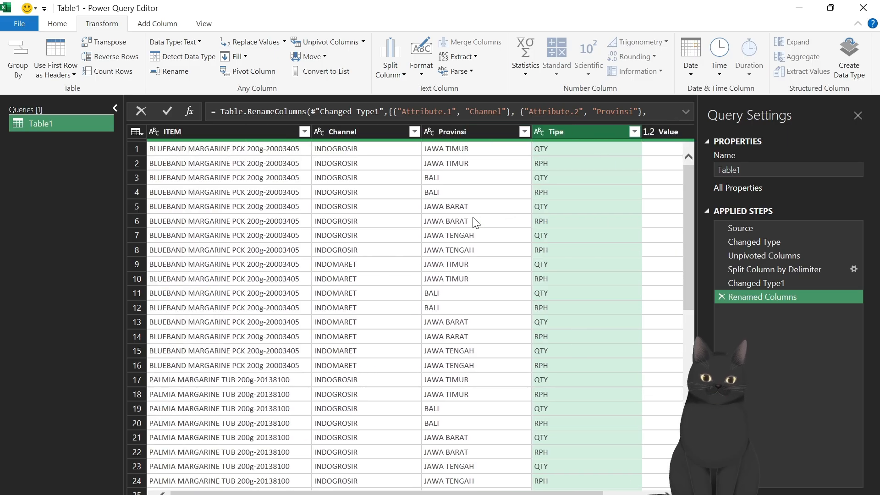
{"action": "scroll", "coordinate": [474, 222], "scroll_direction": "down", "scroll_amount": 14}
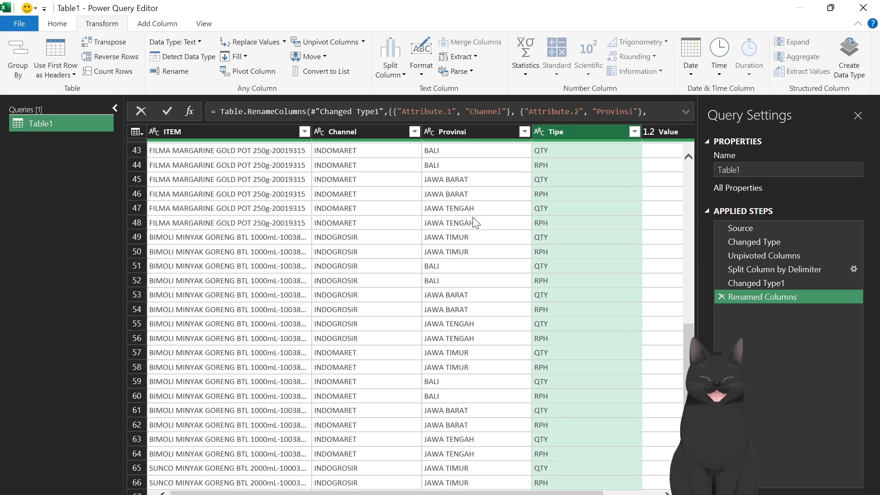
{"action": "scroll", "coordinate": [473, 219], "scroll_direction": "up", "scroll_amount": 14}
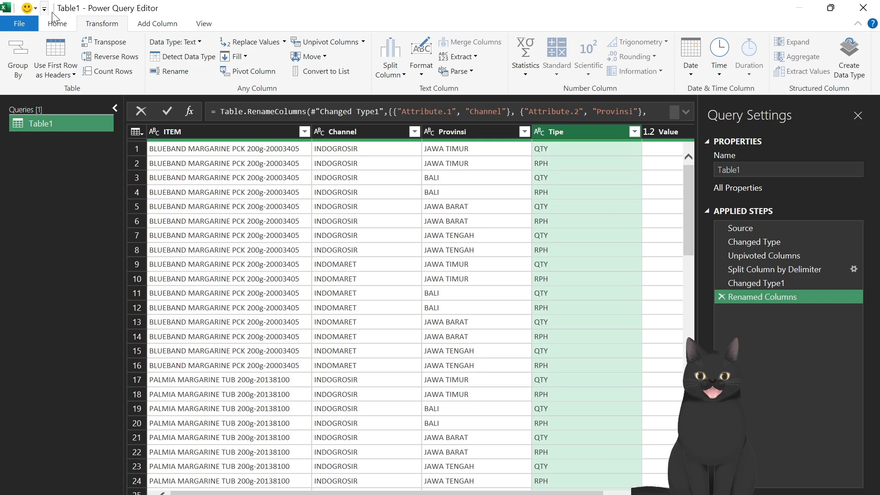
{"action": "left_click", "coordinate": [64, 23]}
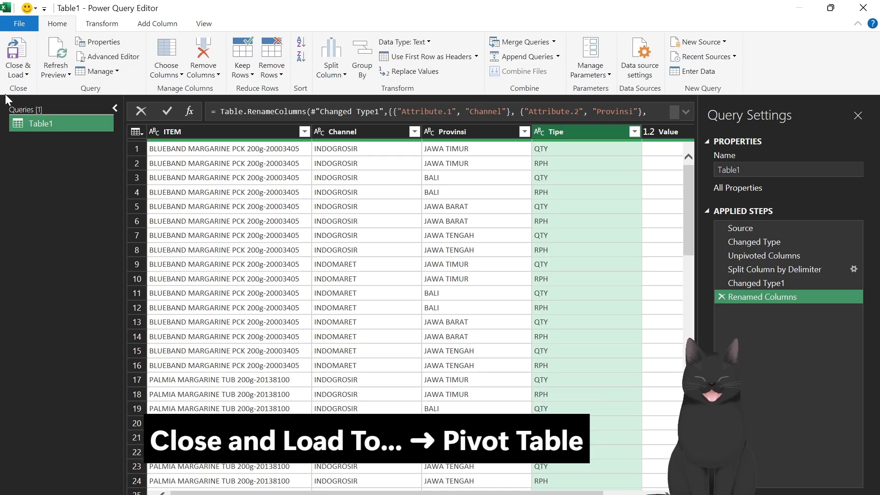
{"action": "left_click", "coordinate": [21, 74]}
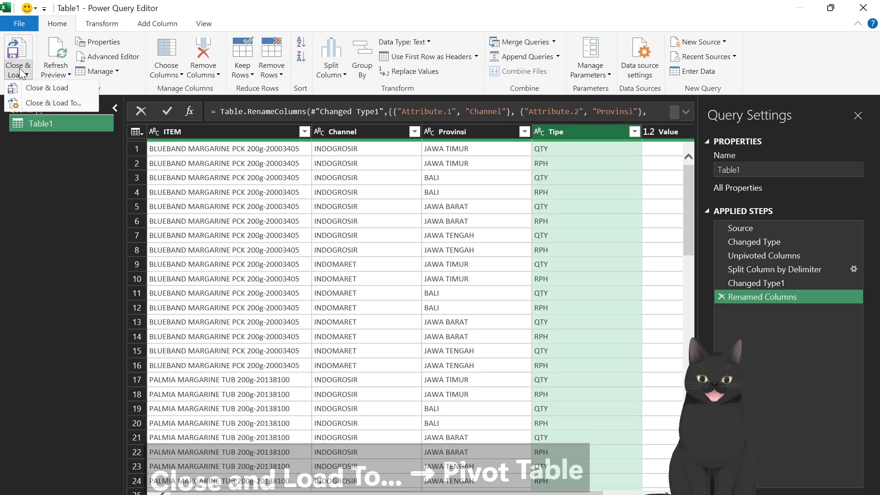
{"action": "left_click", "coordinate": [37, 105]}
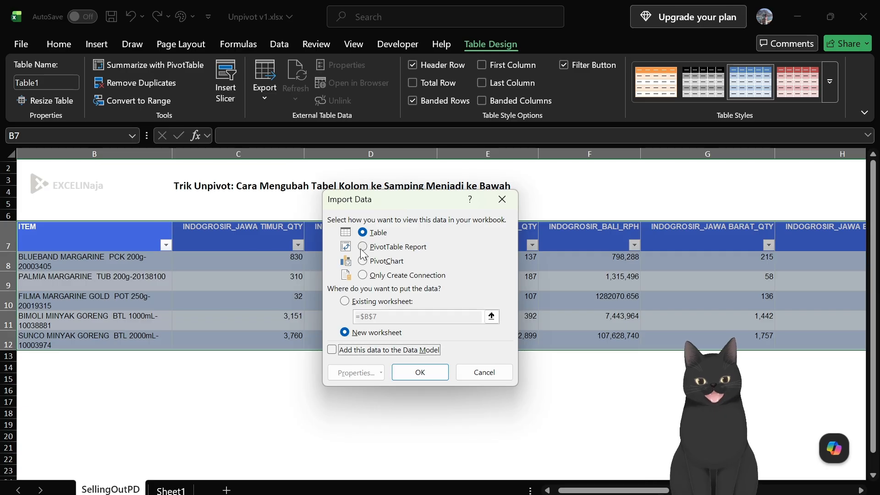
{"action": "left_click", "coordinate": [362, 248]}
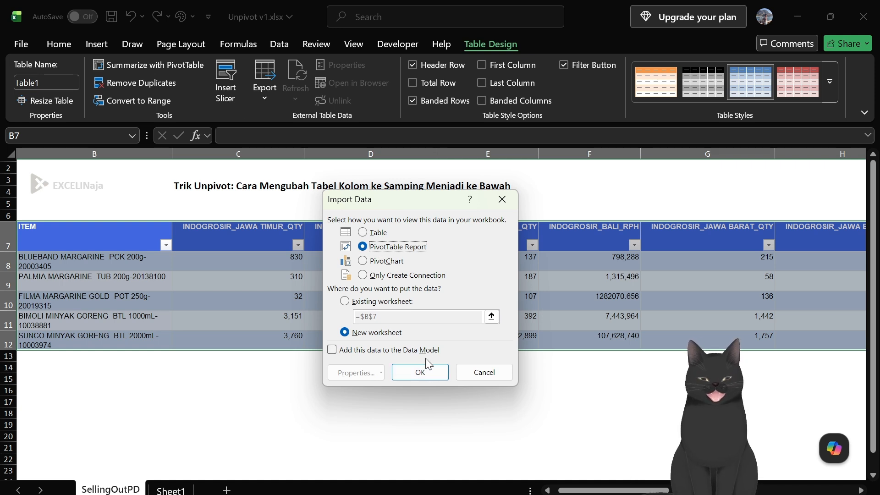
{"action": "left_click", "coordinate": [430, 372]}
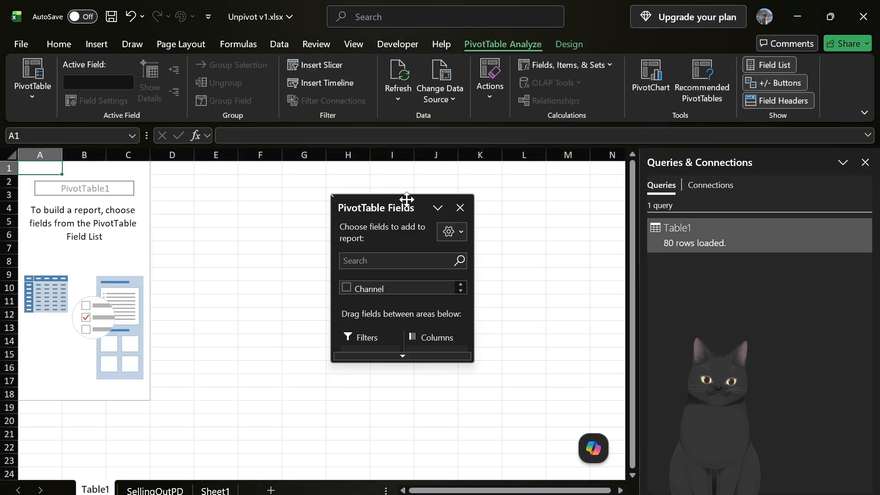
Enlarge the PivotTable field list and lay out the report with Provinsi then Channel as rows and Tipe as a filter.
{"action": "left_click_drag", "start_coordinate": [408, 195], "coordinate": [410, 41]}
{"action": "left_click_drag", "start_coordinate": [474, 363], "coordinate": [515, 459]}
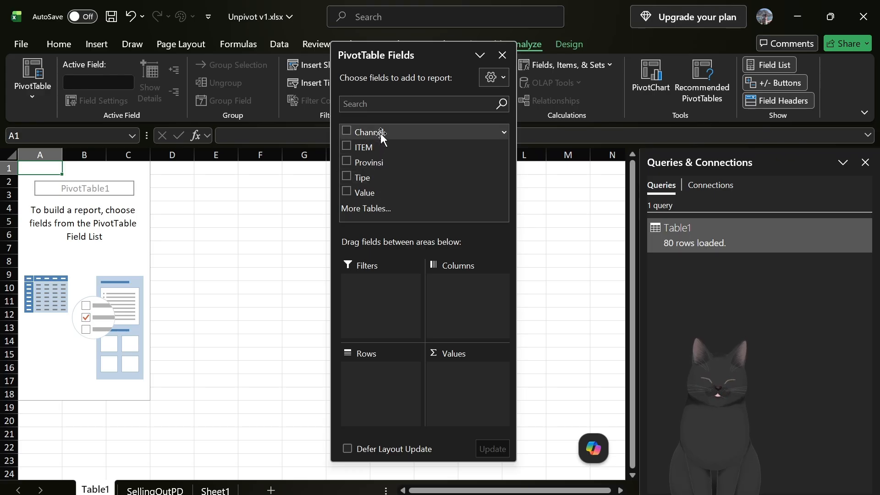
{"action": "left_click_drag", "start_coordinate": [377, 158], "coordinate": [374, 404]}
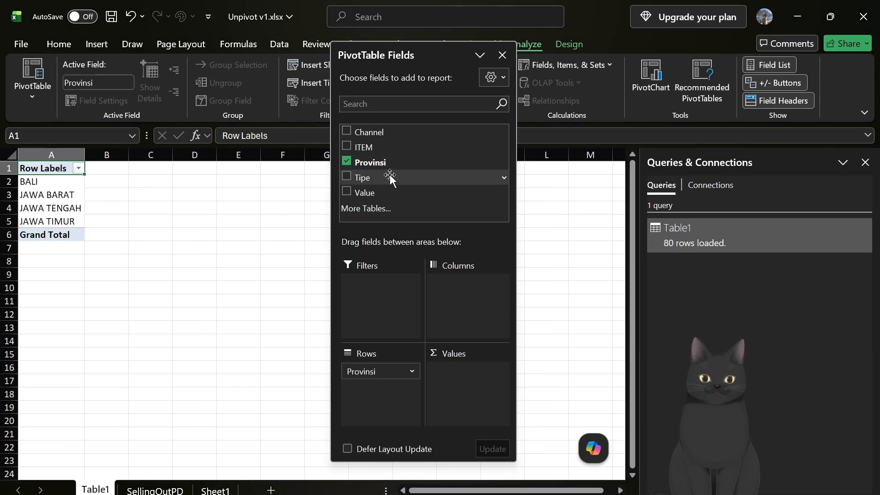
{"action": "left_click_drag", "start_coordinate": [389, 133], "coordinate": [394, 385]}
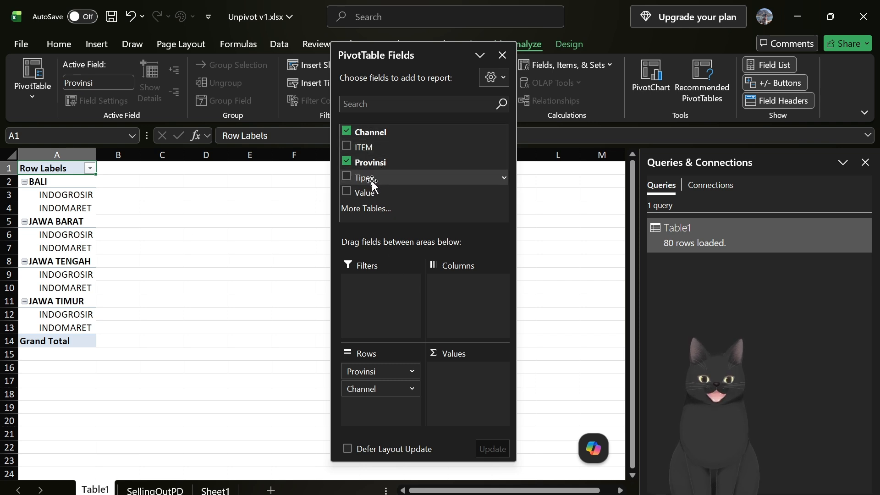
{"action": "left_click_drag", "start_coordinate": [372, 183], "coordinate": [381, 290]}
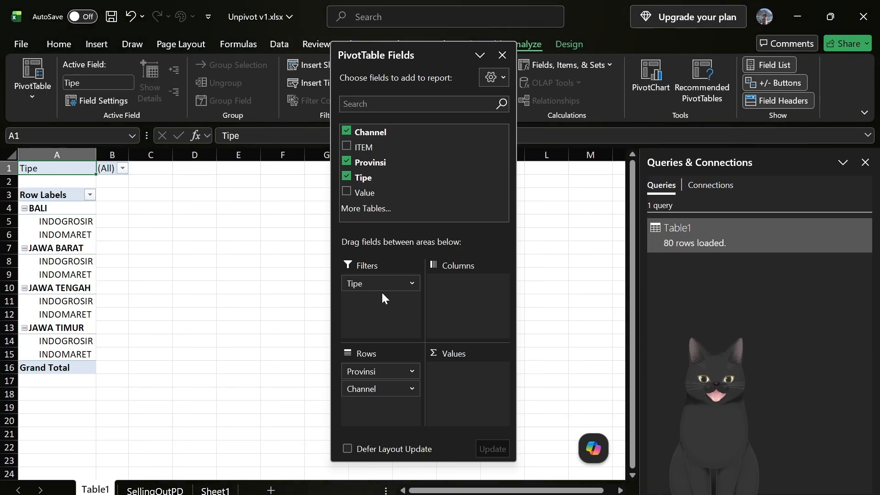
Filter the PivotTable's Tipe field to RPH and add the Value field as a summed value.
{"action": "left_click", "coordinate": [123, 168]}
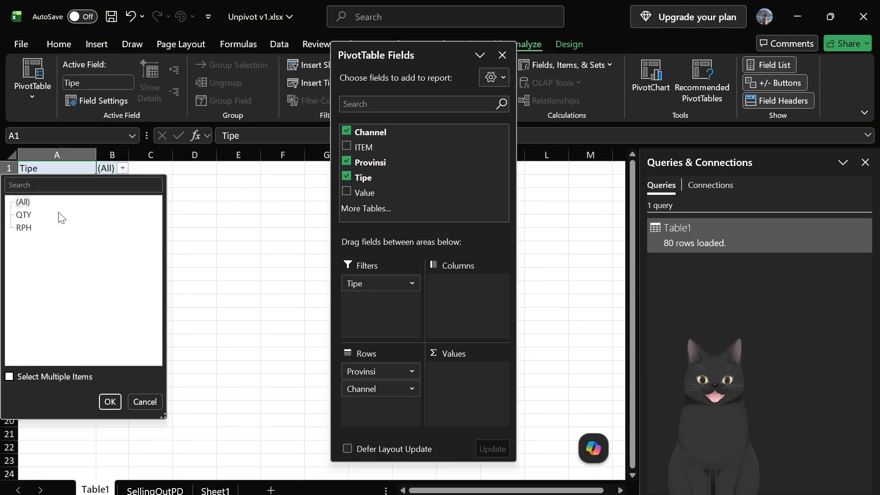
{"action": "left_click", "coordinate": [24, 228]}
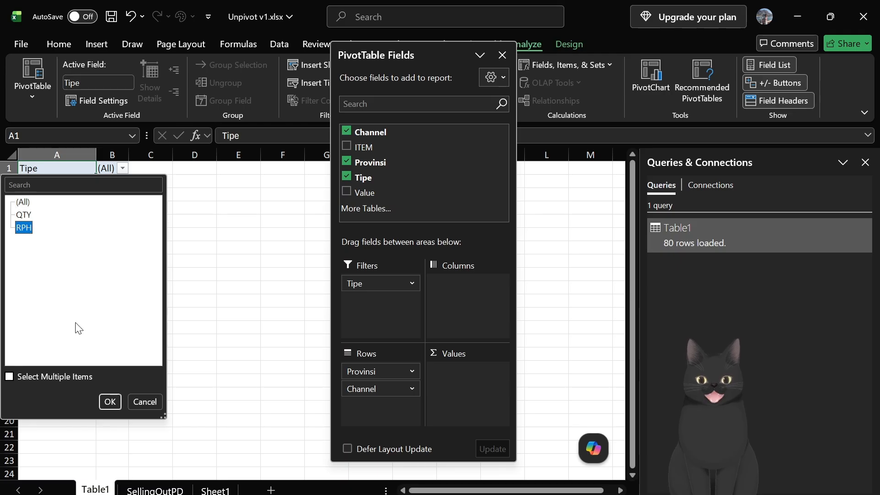
{"action": "left_click", "coordinate": [110, 401]}
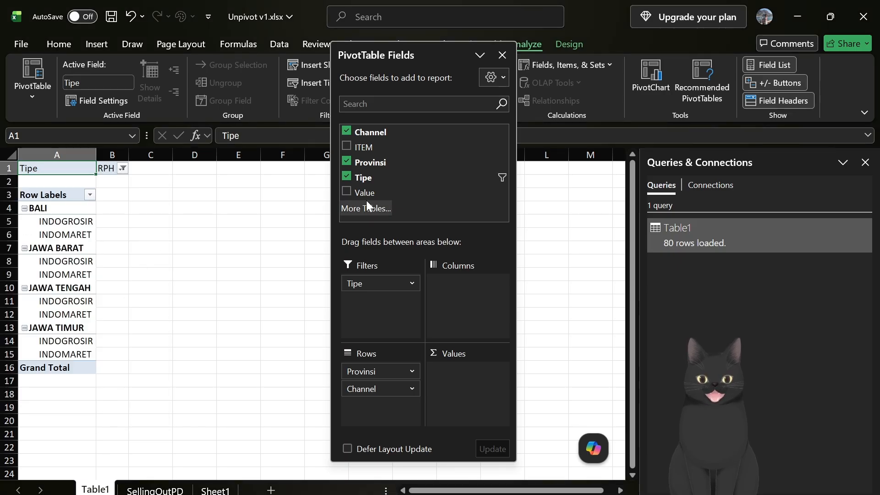
{"action": "left_click_drag", "start_coordinate": [365, 192], "coordinate": [454, 392]}
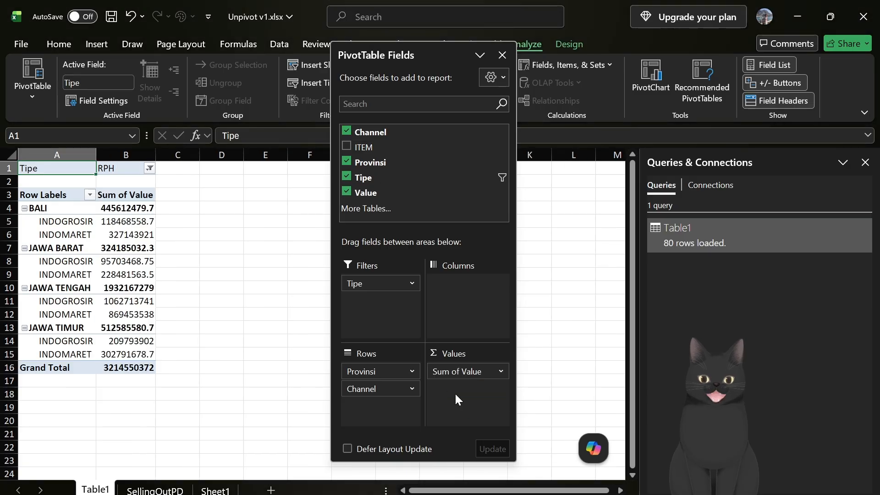
Format the PivotTable's Sum of Value field as Accounting with no currency symbol and 0 decimal places.
{"action": "left_click", "coordinate": [499, 371]}
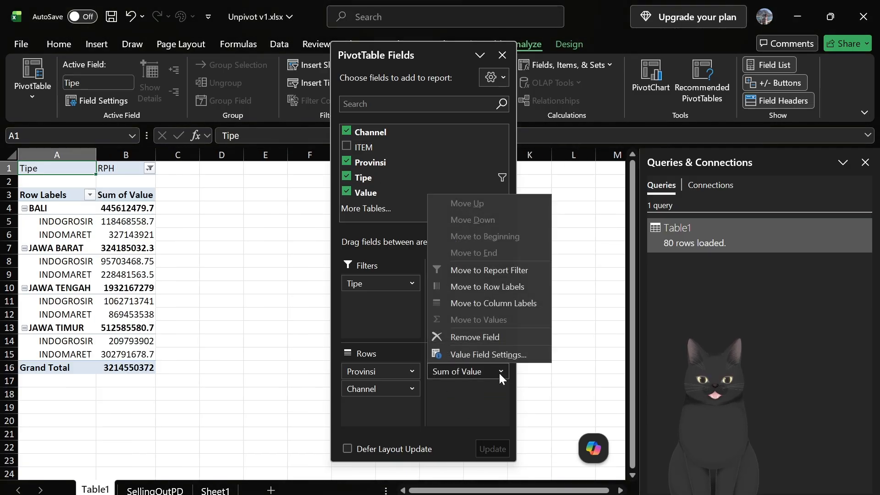
{"action": "left_click", "coordinate": [487, 353]}
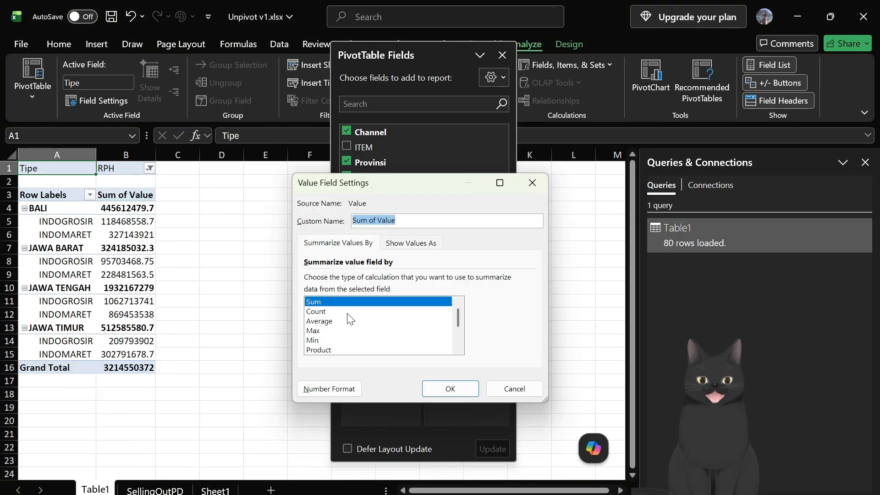
{"action": "left_click", "coordinate": [321, 389]}
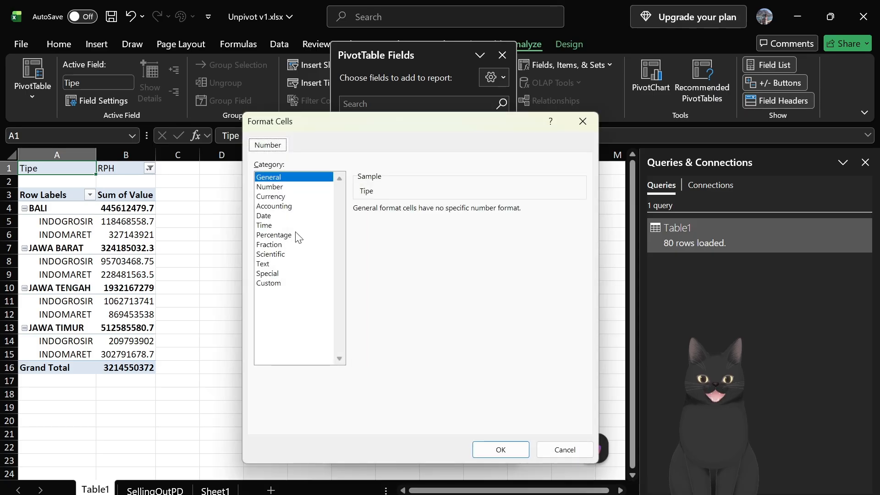
{"action": "left_click", "coordinate": [282, 207]}
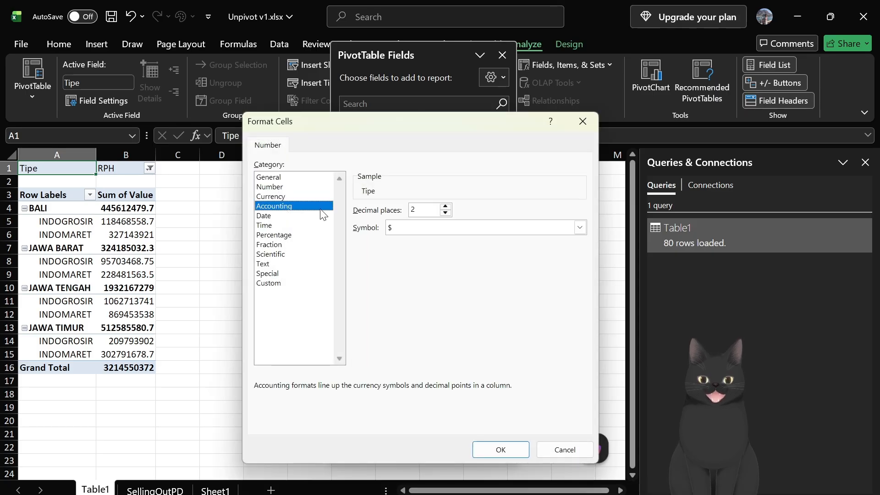
{"action": "left_click", "coordinate": [417, 231]}
{"action": "left_click", "coordinate": [414, 245]}
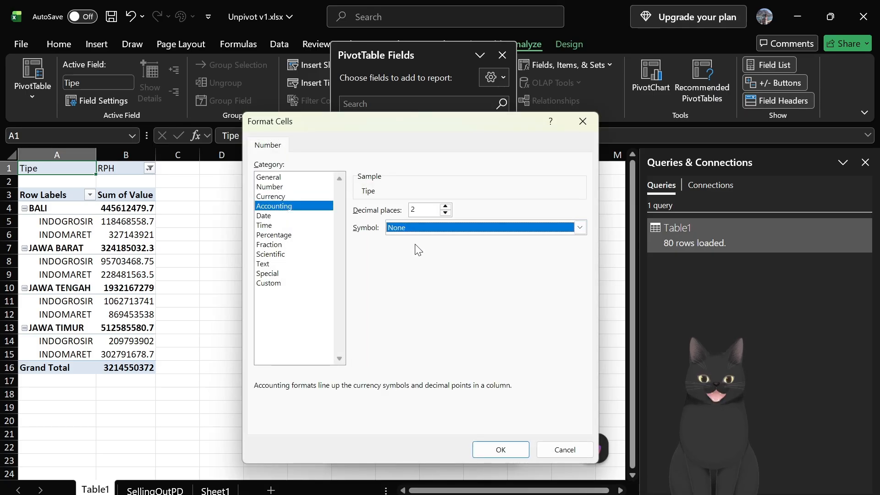
{"action": "left_click", "coordinate": [449, 213]}
{"action": "left_click", "coordinate": [449, 213]}
{"action": "left_click", "coordinate": [504, 444]}
{"action": "left_click", "coordinate": [448, 387]}
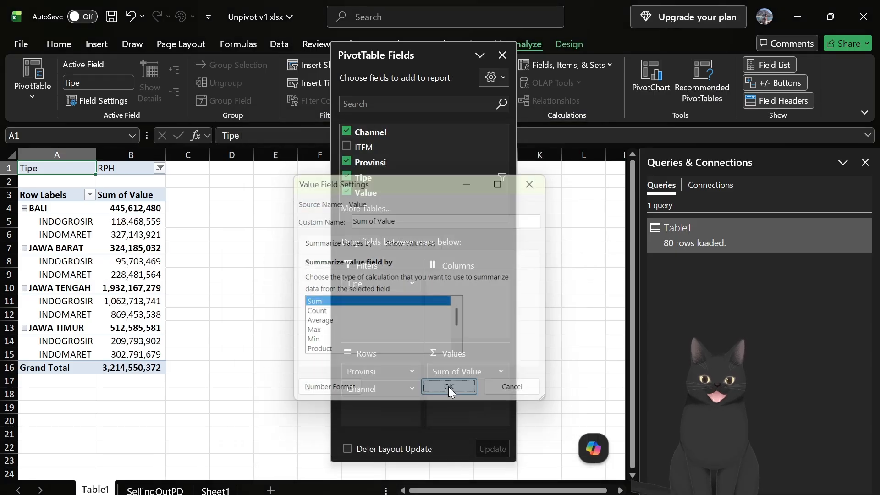
Insert one blank column before the PivotTable and two blank rows above it.
{"action": "left_click", "coordinate": [124, 221]}
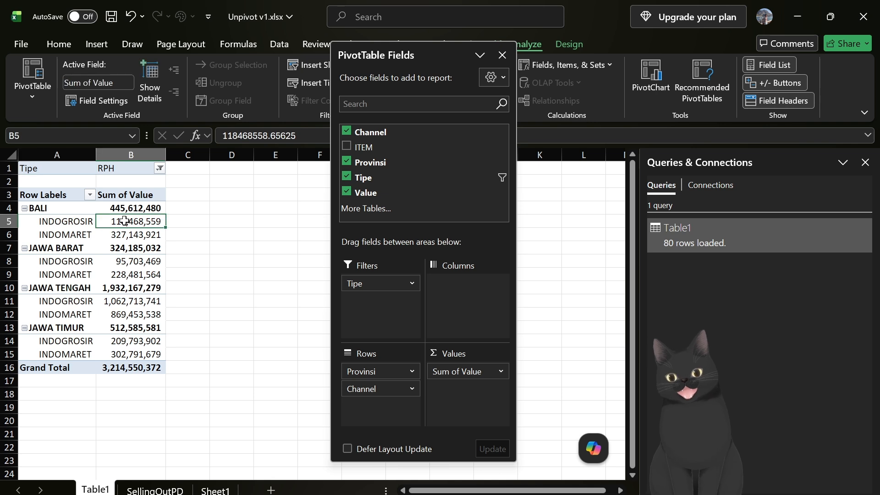
{"action": "left_click", "coordinate": [248, 245]}
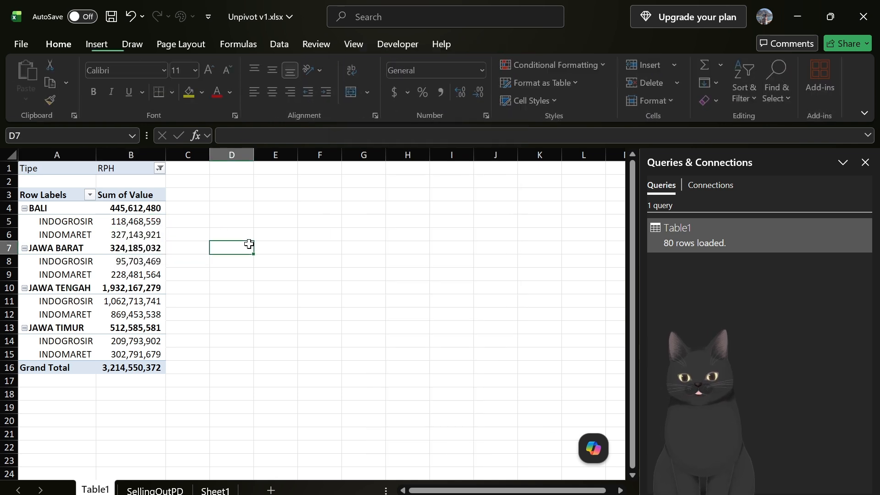
{"action": "left_click", "coordinate": [48, 154]}
{"action": "key", "text": "ctrl+shift+plus"}
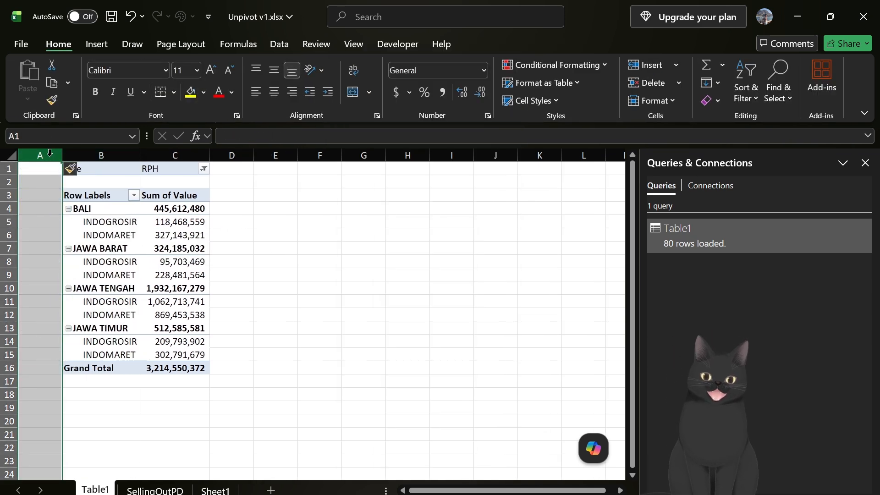
{"action": "key", "text": "Up"}
{"action": "key", "text": "shift+space"}
{"action": "key", "text": "ctrl+shift+plus"}
{"action": "key", "text": "ctrl+shift+plus"}
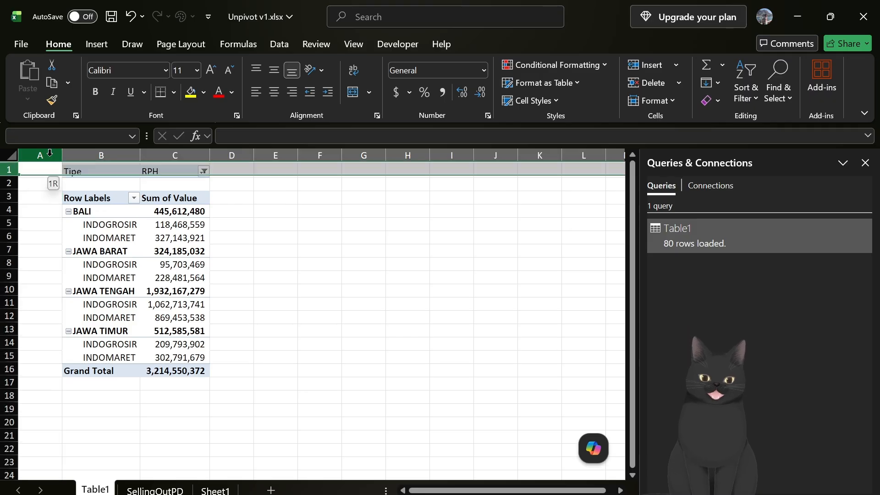
{"action": "left_click", "coordinate": [130, 248]}
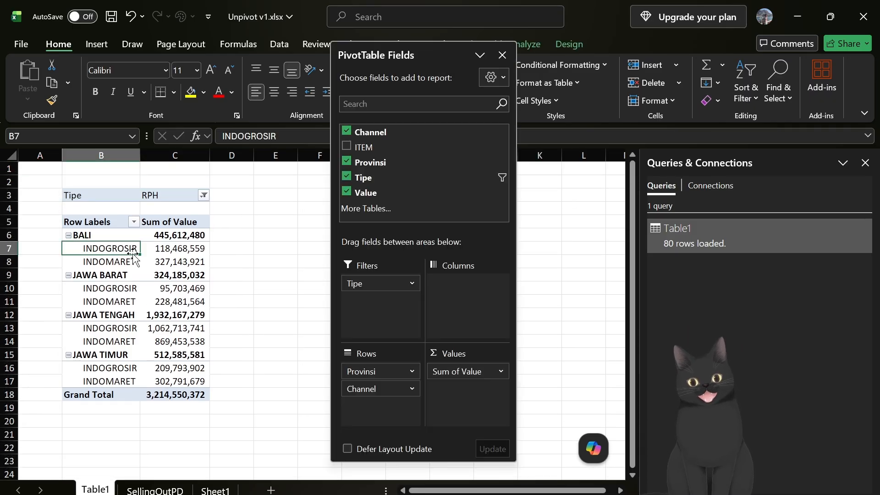
{"action": "key", "text": "Right"}
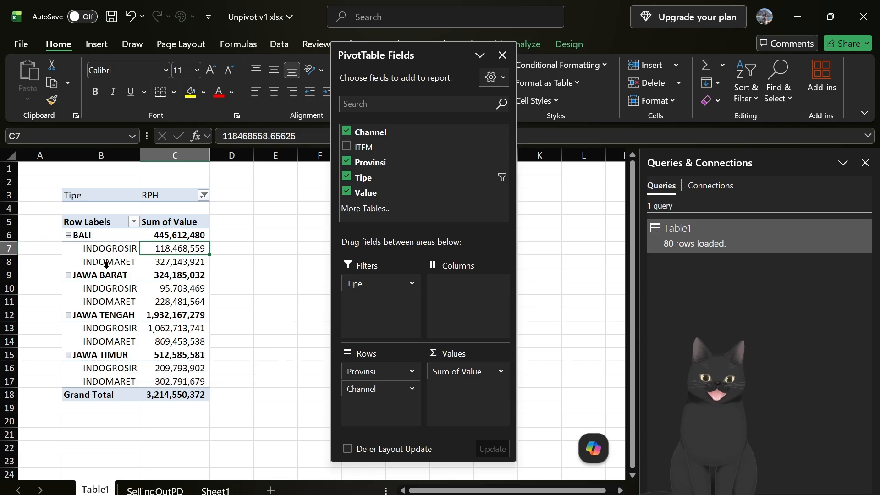
{"action": "left_click", "coordinate": [184, 275]}
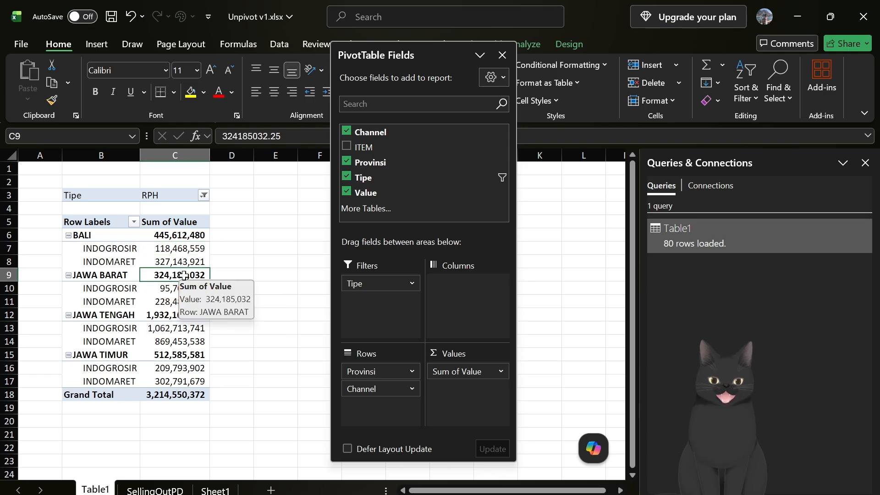